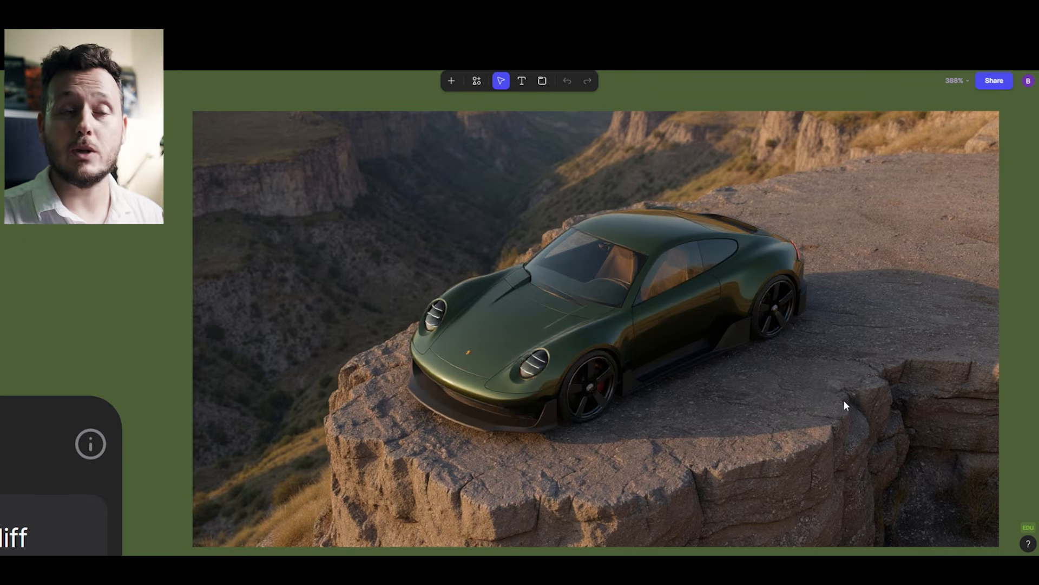
# Examine the green sports car in the cliff-edge image and in the original dark asphalt render.
pyautogui.scroll(3, 618, 342)
pyautogui.scroll(-3, 620, 341)
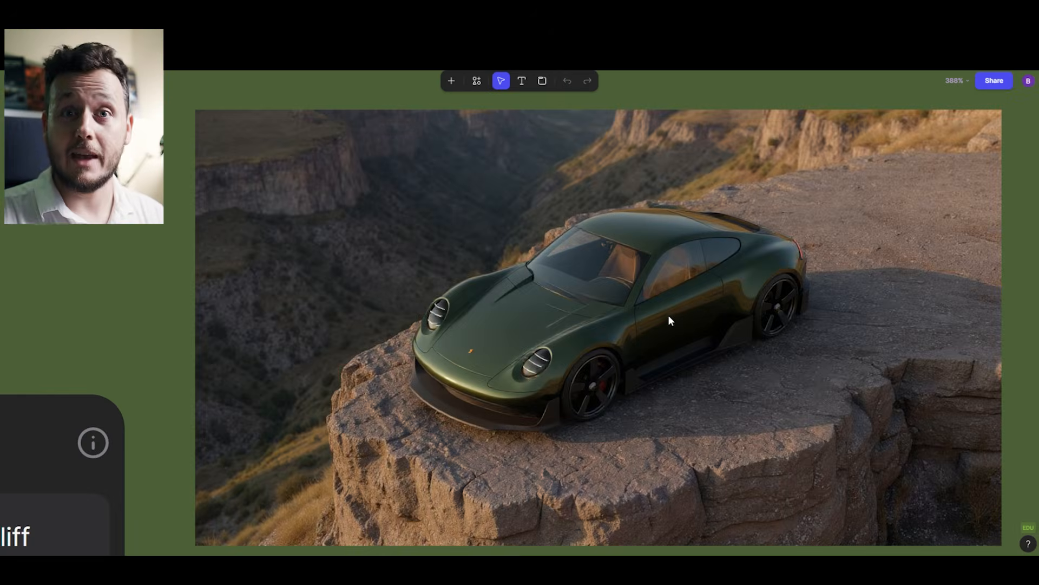
pyautogui.scroll(-5, 668, 316)
pyautogui.scroll(5, 538, 291)
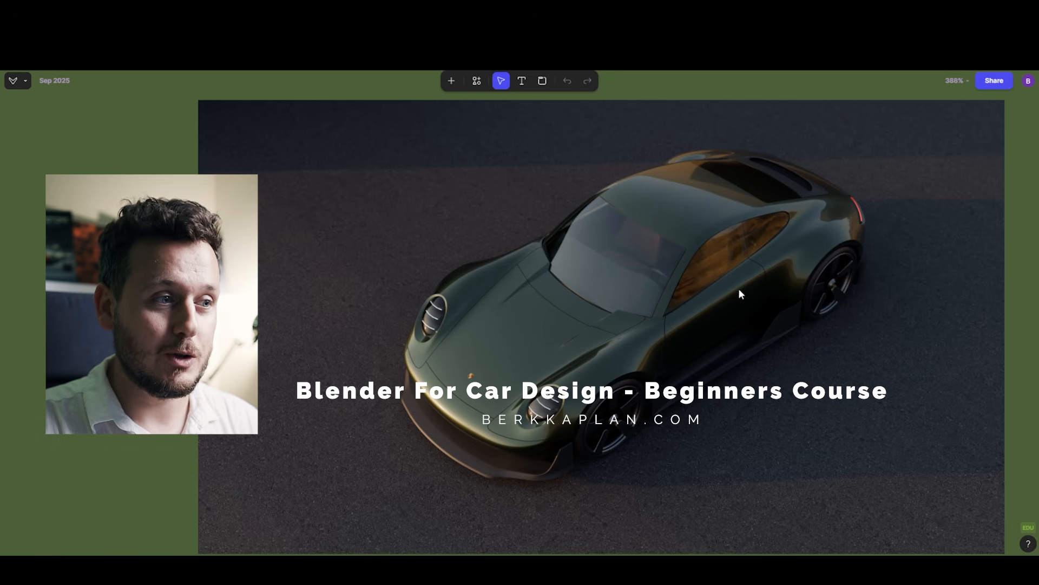
pyautogui.moveTo(735, 290); pyautogui.dragTo(700, 304)
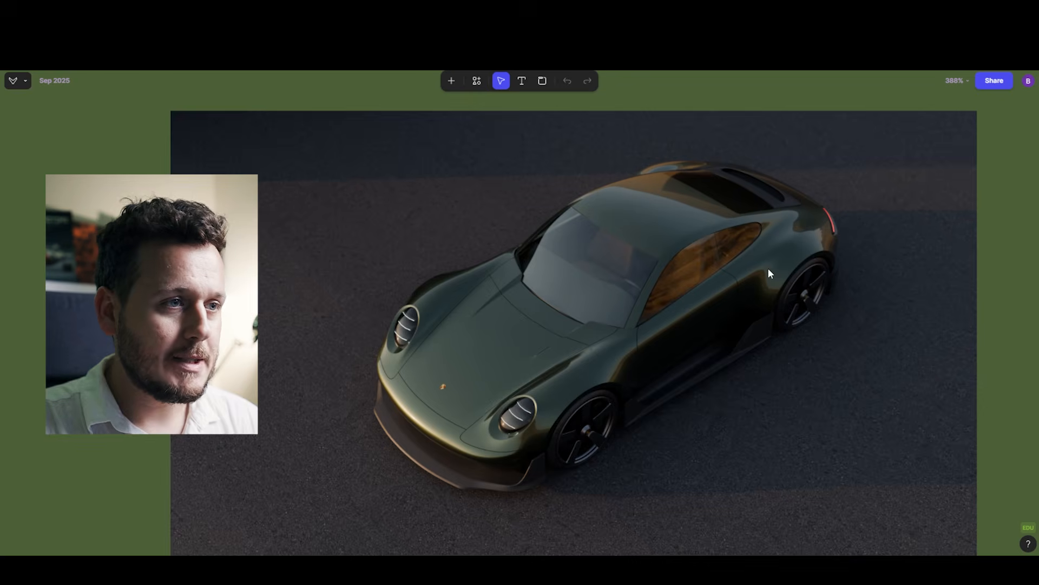
pyautogui.scroll(-2, 660, 355)
pyautogui.scroll(3, 639, 290)
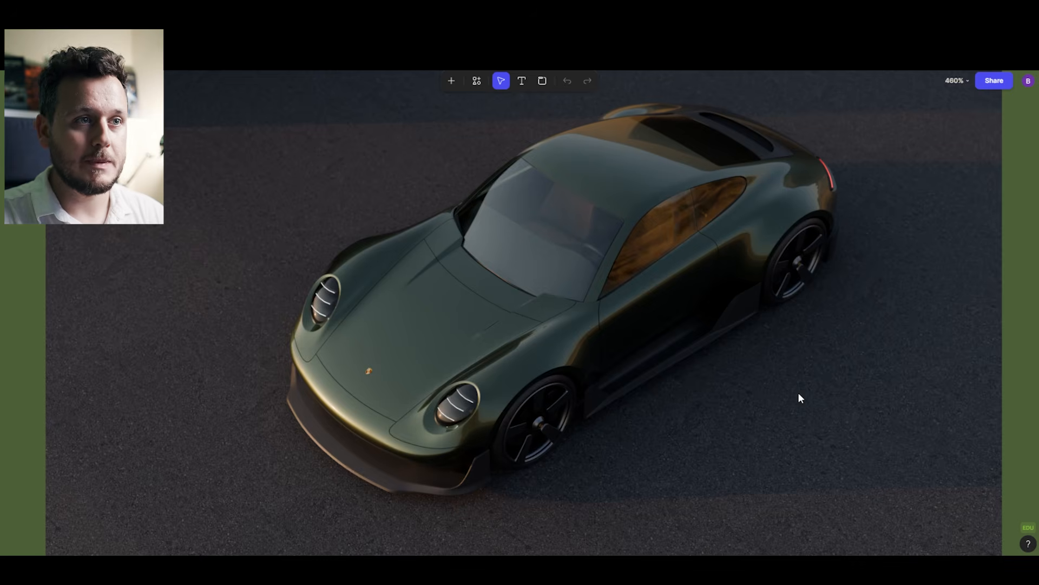
pyautogui.scroll(-3, 787, 363)
# Compare the asphalt render with the Modify prompt "put the car on the edge of a cliff" and the resulting cliff image.
pyautogui.moveTo(814, 346); pyautogui.dragTo(471, 288)
pyautogui.scroll(-1, 472, 292)
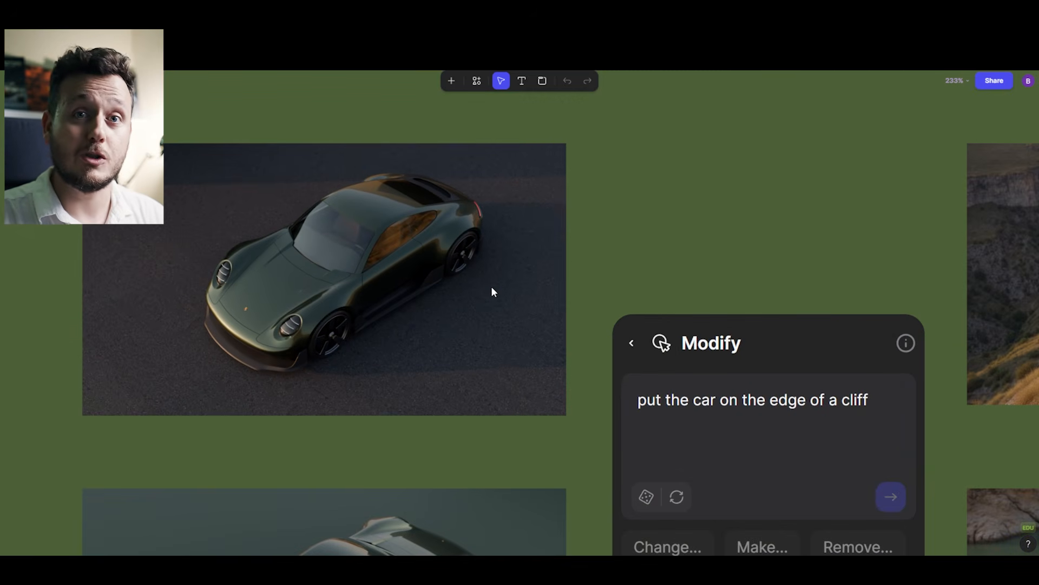
pyautogui.scroll(-1, 498, 294)
pyautogui.moveTo(498, 294); pyautogui.dragTo(471, 266)
pyautogui.click(315, 208)
pyautogui.scroll(3, 315, 208)
pyautogui.moveTo(364, 220); pyautogui.dragTo(200, 184)
pyautogui.scroll(-2, 515, 367)
pyautogui.scroll(1, 514, 335)
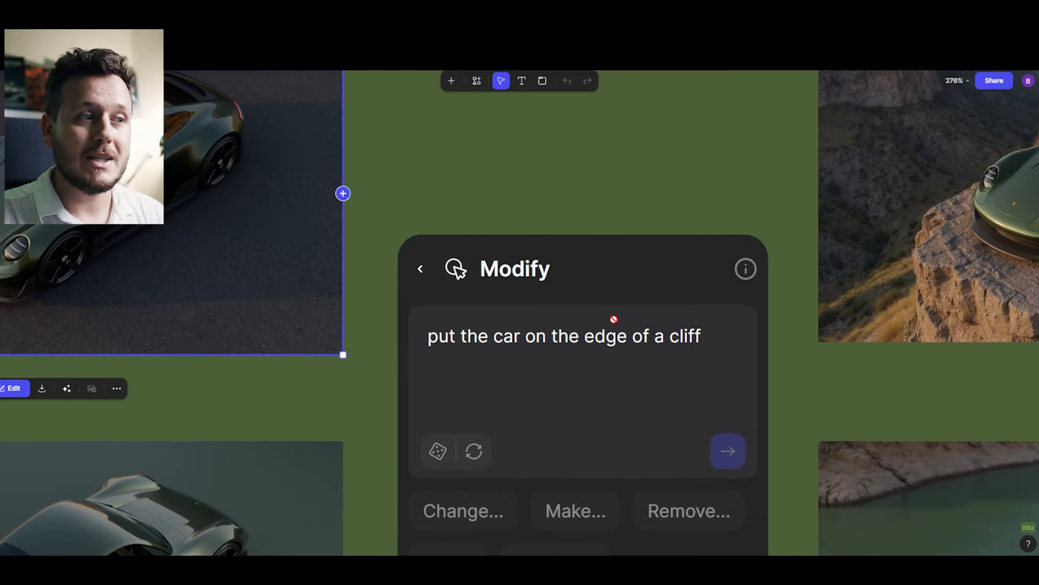
pyautogui.hscroll(10, 350, 365)
pyautogui.scroll(2, 675, 319)
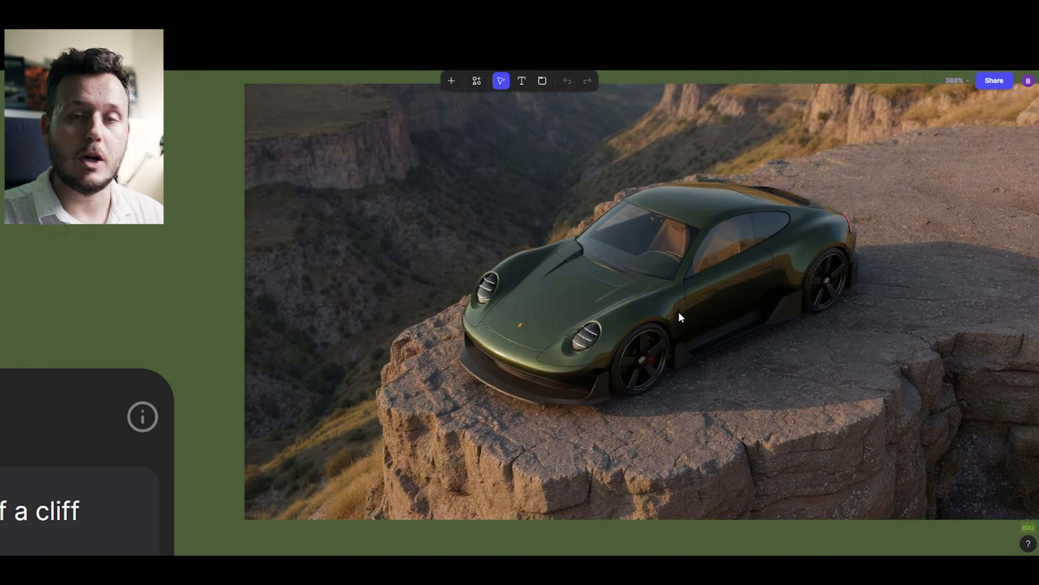
# Compare the rear-view render of the green car with its cliff-edge version above the water.
pyautogui.scroll(-1, 679, 313)
pyautogui.scroll(-2, 325, 395)
pyautogui.moveTo(325, 395); pyautogui.dragTo(927, 173)
pyautogui.moveTo(394, 345); pyautogui.dragTo(579, 148)
pyautogui.scroll(3, 576, 179)
pyautogui.hscroll(-2, 385, 195)
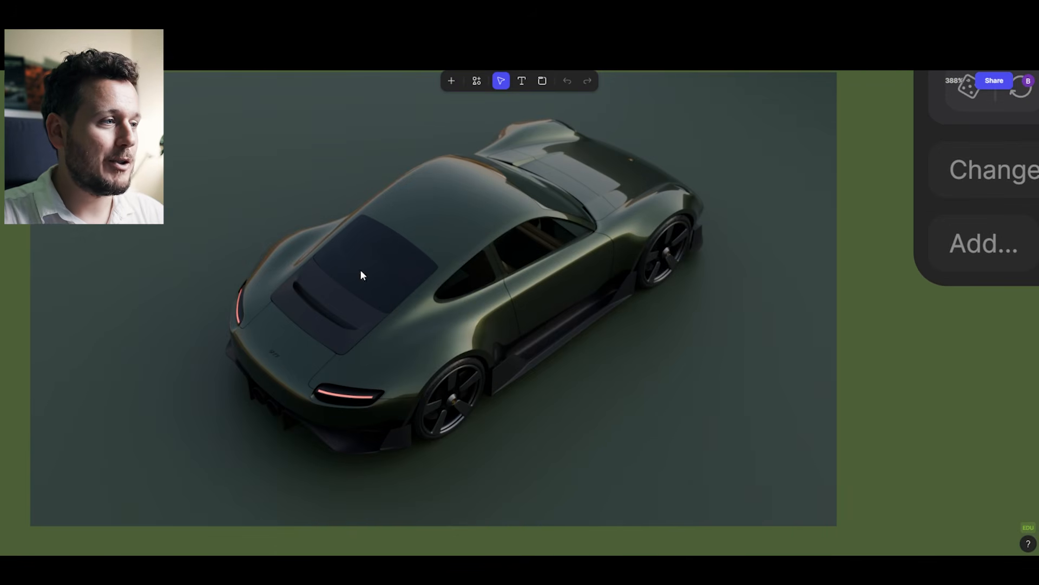
pyautogui.scroll(-3, 682, 223)
pyautogui.moveTo(802, 295); pyautogui.dragTo(349, 476)
pyautogui.moveTo(853, 412); pyautogui.dragTo(422, 309)
pyautogui.scroll(2, 617, 328)
pyautogui.scroll(2, 620, 333)
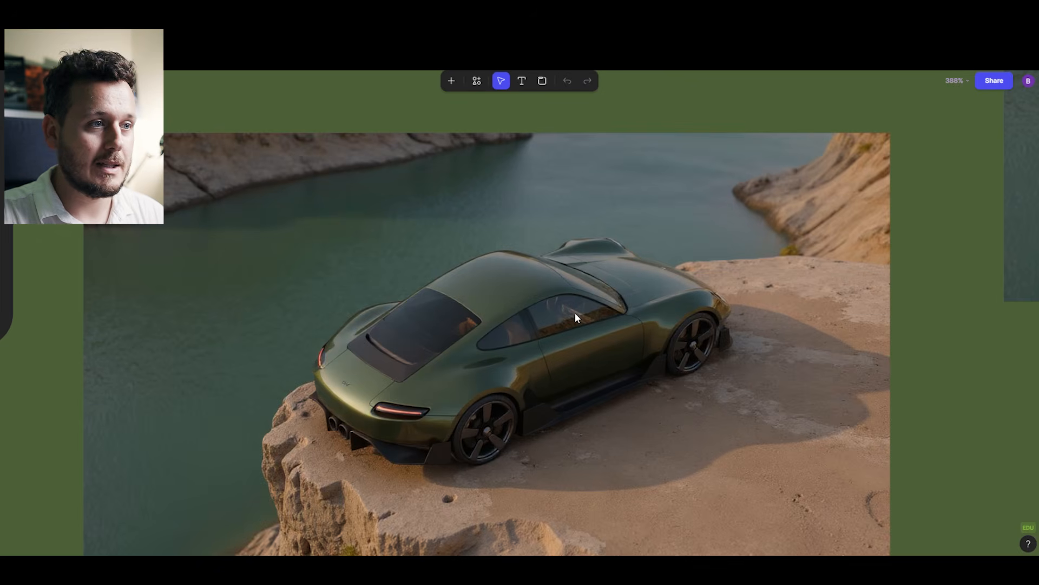
pyautogui.scroll(-1, 573, 313)
pyautogui.hscroll(10, 755, 284)
pyautogui.scroll(3, 756, 284)
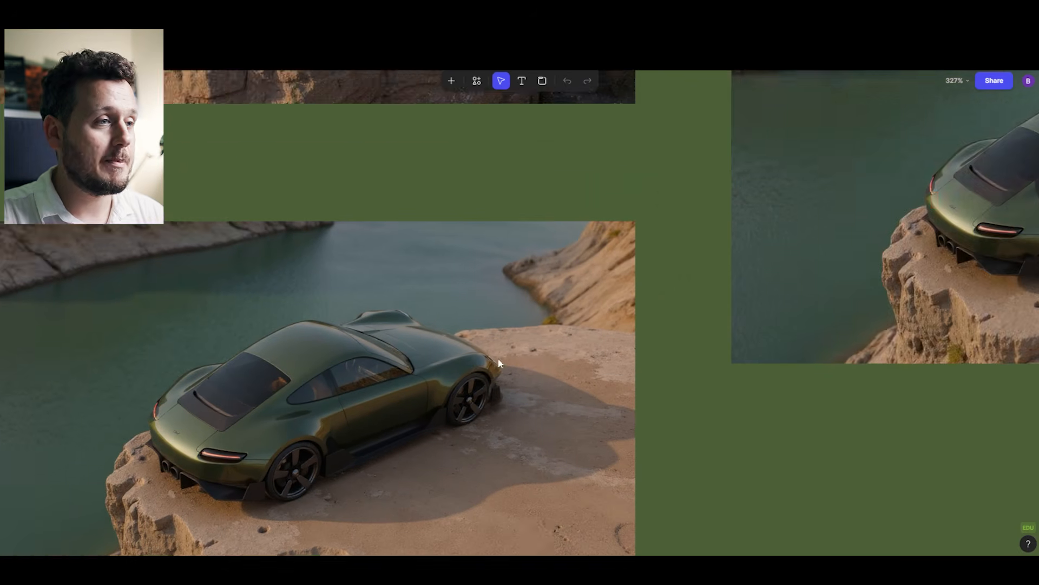
# Play the animation of the green car above the water on loop and pause it.
pyautogui.click(728, 259)
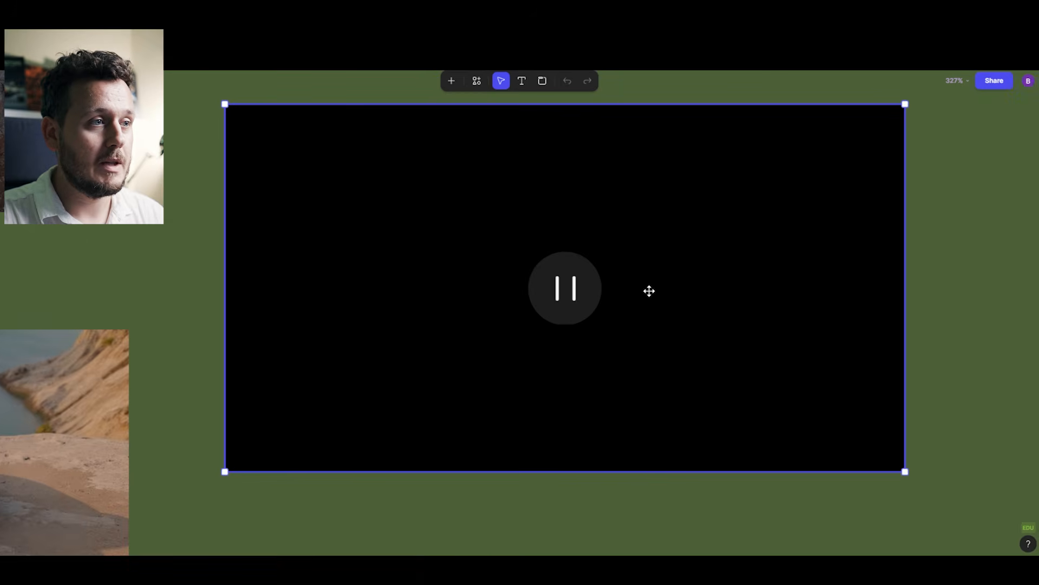
pyautogui.click(767, 421)
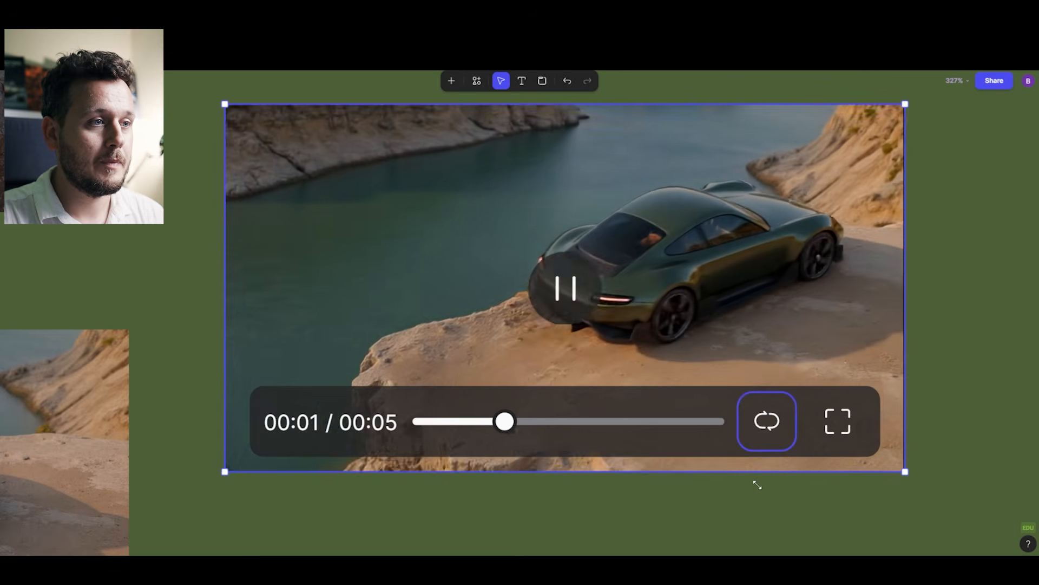
pyautogui.click(749, 491)
pyautogui.hscroll(1, 705, 497)
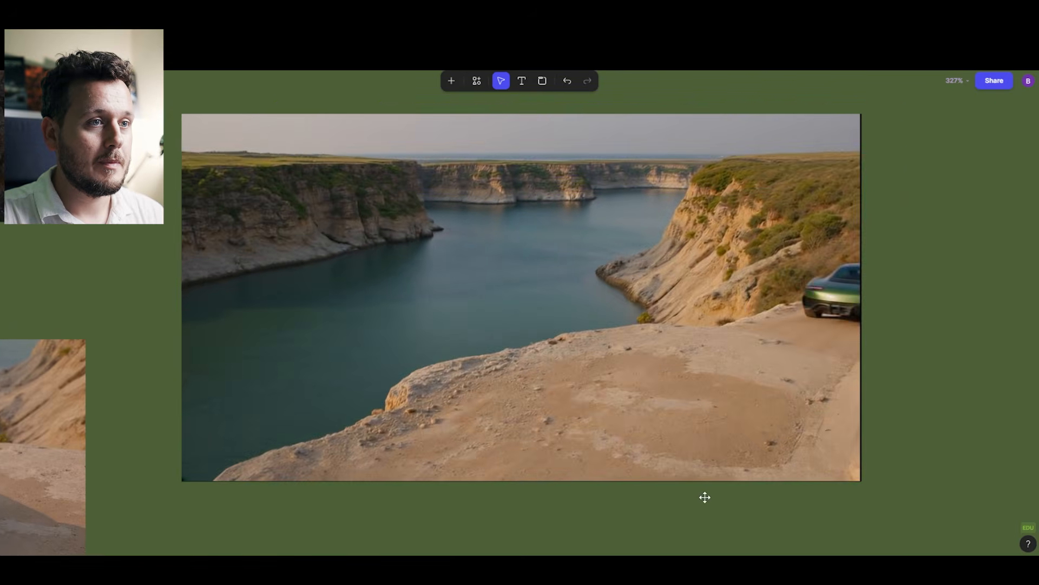
pyautogui.hscroll(-1, 704, 496)
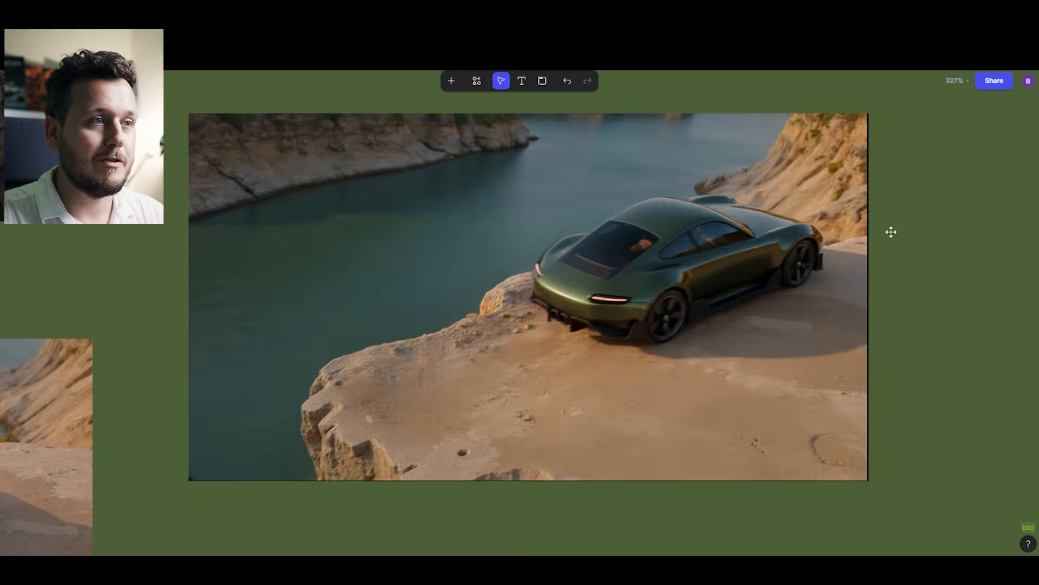
pyautogui.moveTo(520, 228)
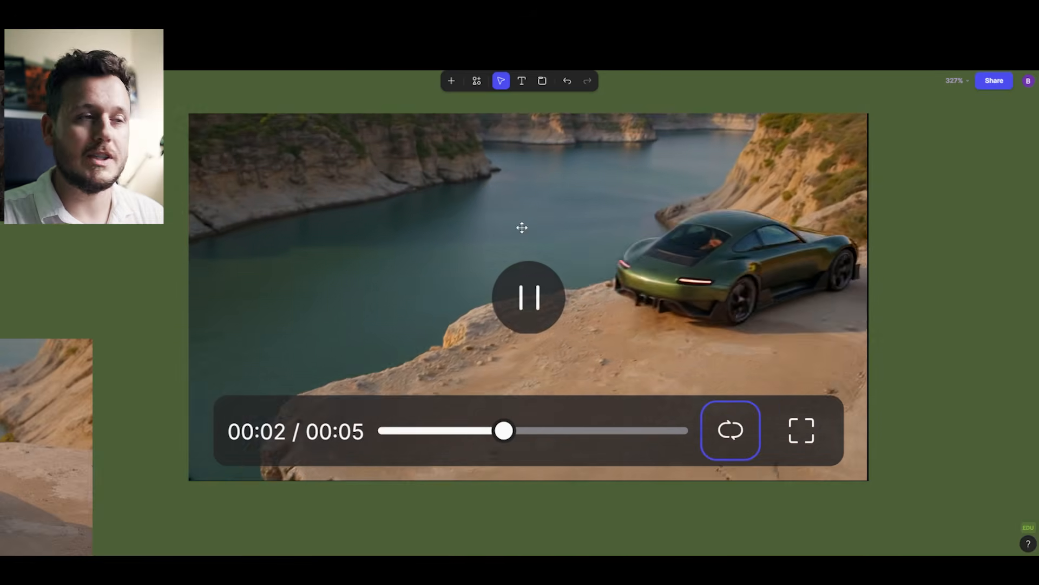
pyautogui.click(531, 295)
# Examine the square render of the green sports car with the orange car behind it.
pyautogui.scroll(-5, 543, 302)
pyautogui.scroll(-3, 543, 303)
pyautogui.moveTo(368, 341); pyautogui.dragTo(489, 355)
pyautogui.moveTo(205, 296)
pyautogui.mouseDown()
pyautogui.moveTo(396, 310)
pyautogui.moveTo(191, 291)
pyautogui.mouseUp()
pyautogui.hscroll(10, 677, 314)
pyautogui.scroll(10, 594, 309)
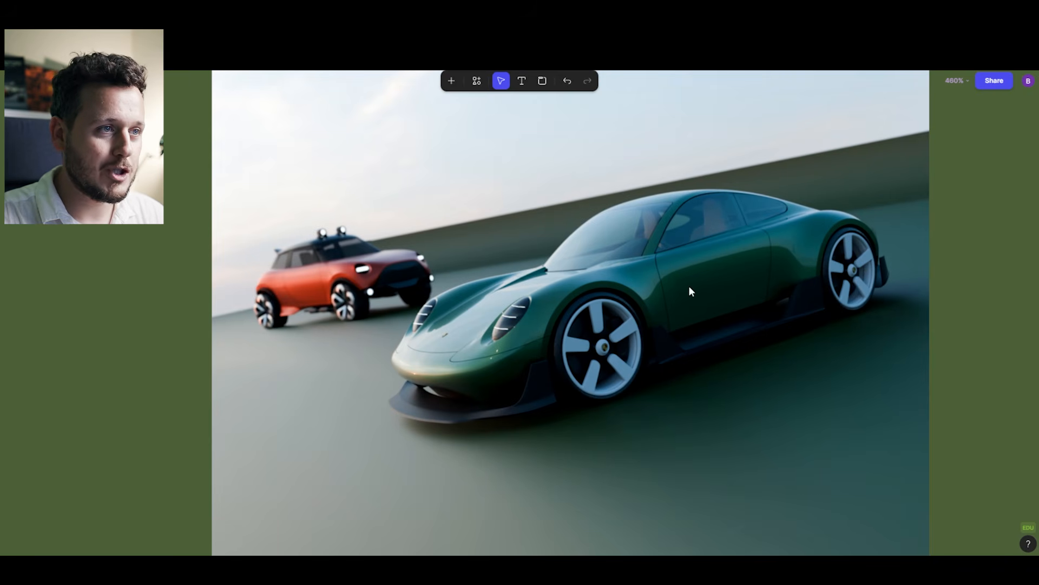
pyautogui.scroll(-3, 689, 282)
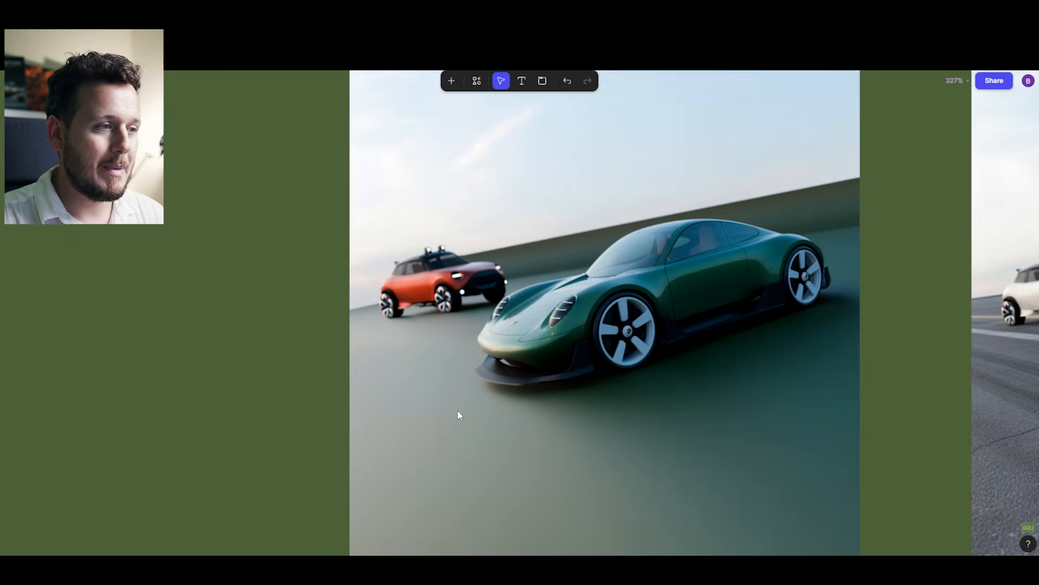
pyautogui.scroll(4, 457, 412)
# Compare the original two-car render with its daytime airport version and the night-time airport video.
pyautogui.scroll(-5, 969, 232)
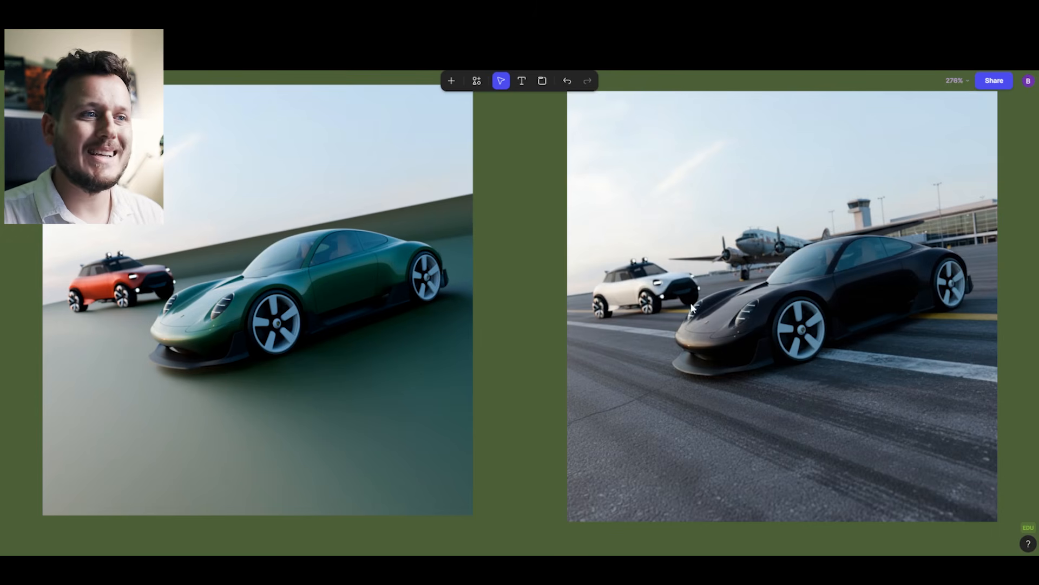
pyautogui.scroll(2, 333, 289)
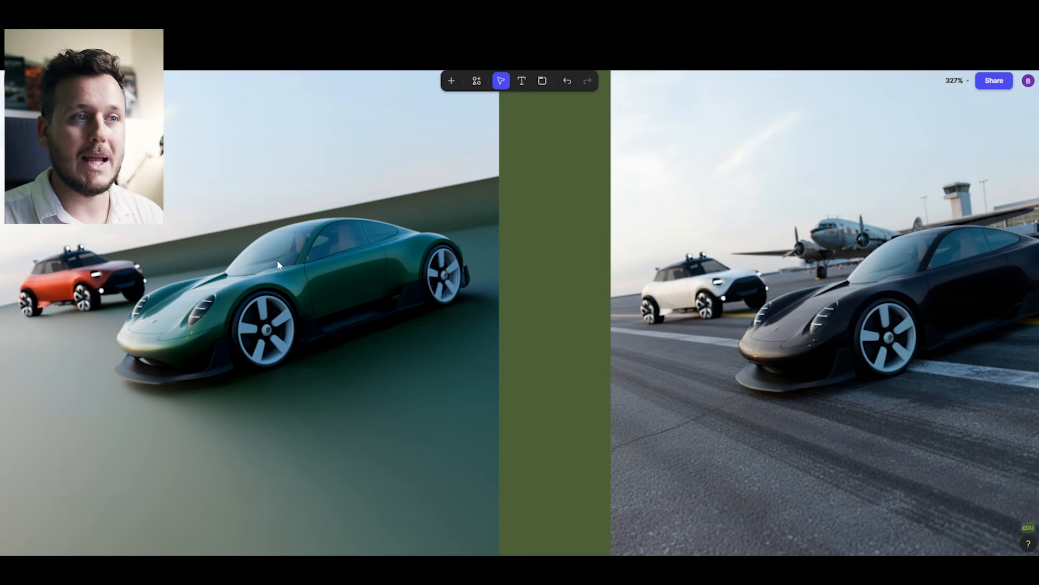
pyautogui.hscroll(-5, 375, 255)
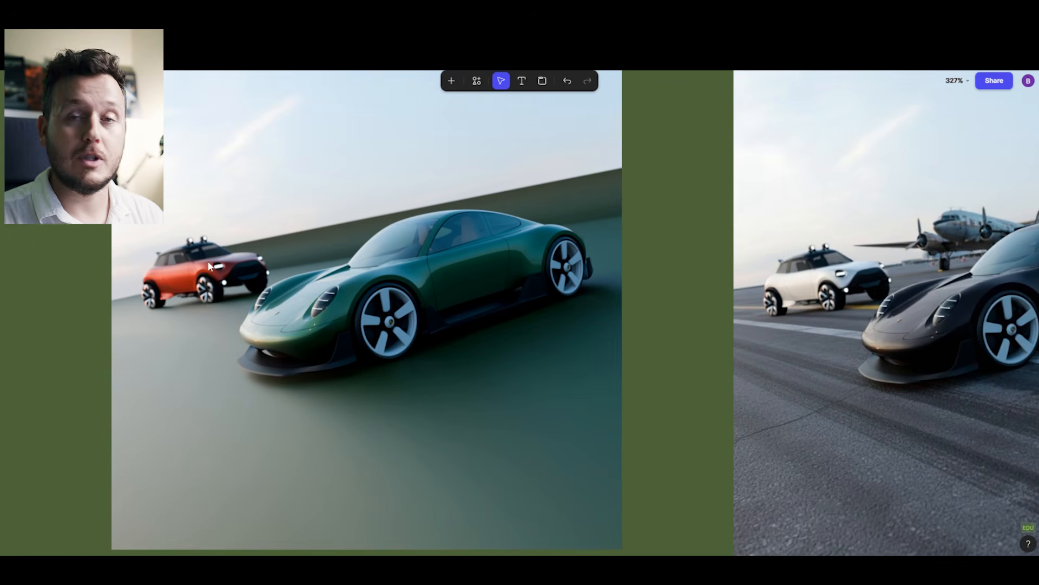
pyautogui.scroll(-3, 544, 277)
pyautogui.hscroll(5, 645, 288)
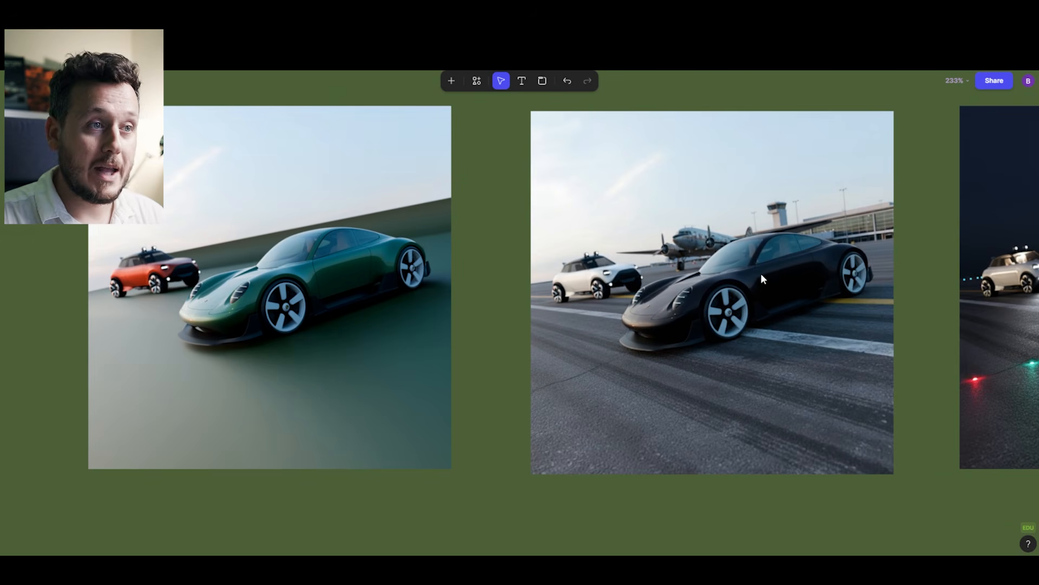
pyautogui.hscroll(3, 762, 275)
pyautogui.scroll(1, 598, 262)
pyautogui.hscroll(8, 692, 262)
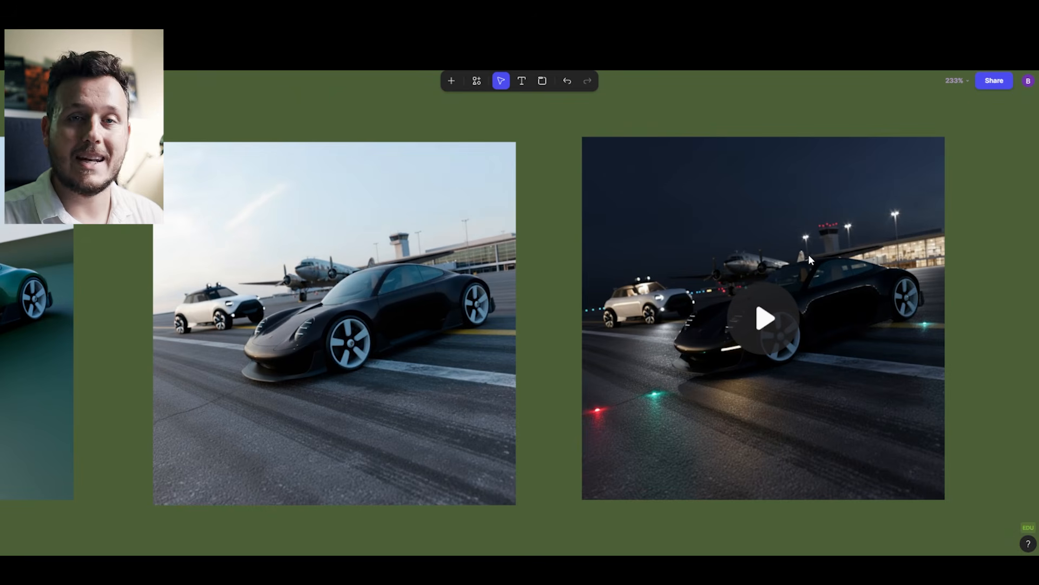
# Play the night-time airport animation on loop and pause it.
pyautogui.click(765, 314)
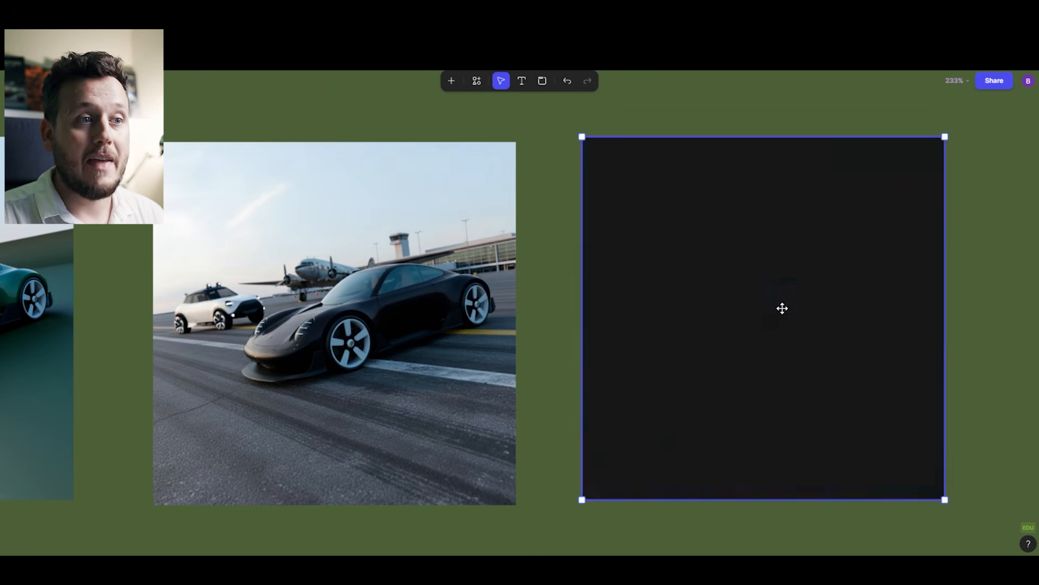
pyautogui.scroll(2, 895, 339)
pyautogui.hscroll(2, 877, 379)
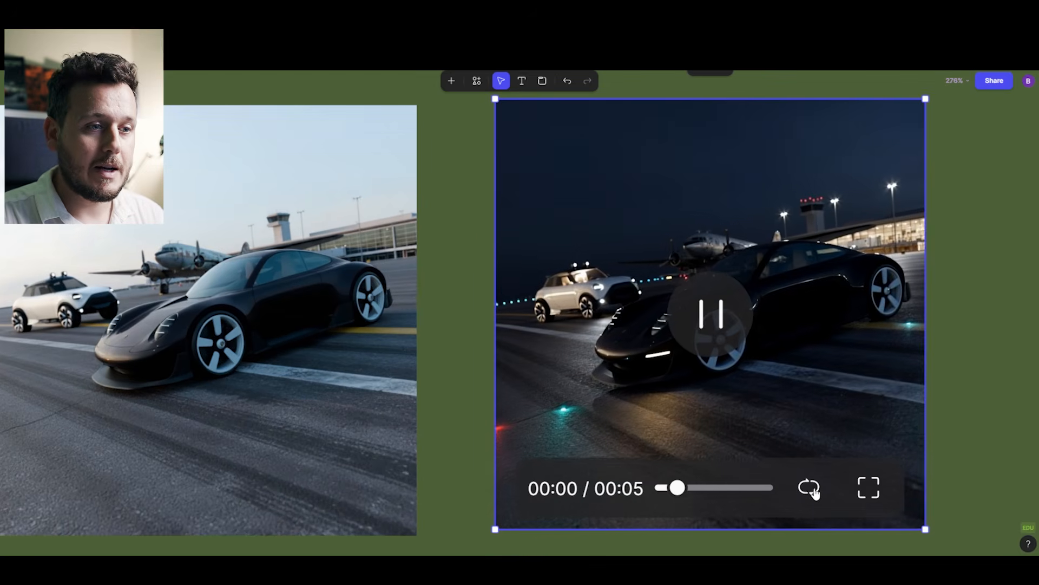
pyautogui.click(974, 394)
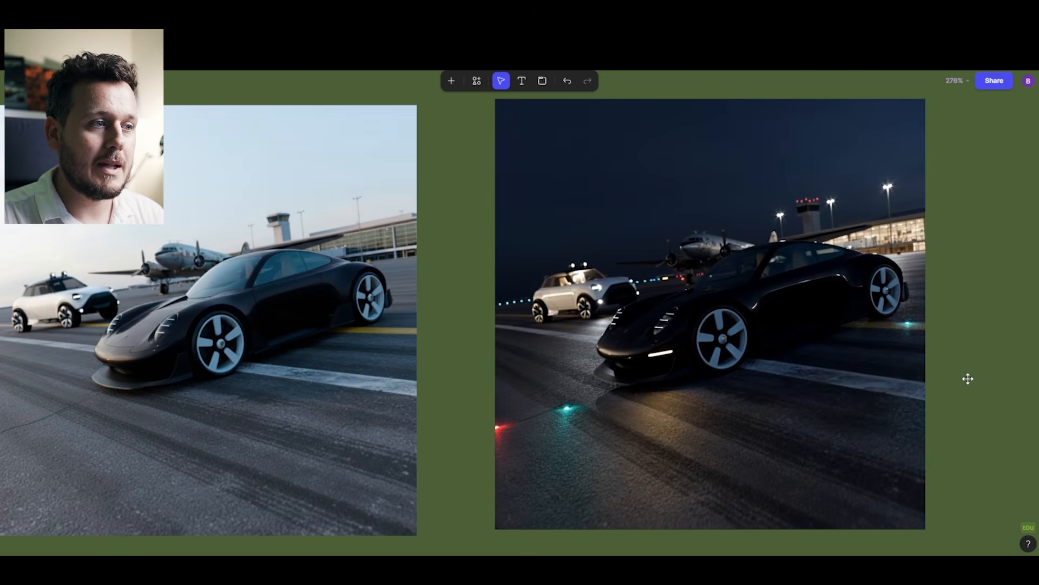
pyautogui.moveTo(887, 350)
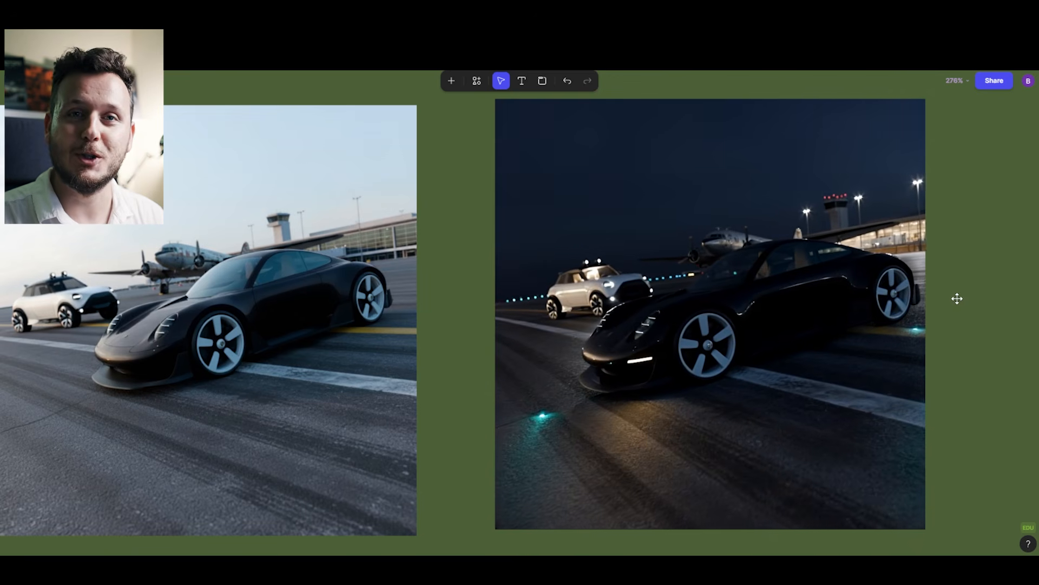
pyautogui.click(727, 316)
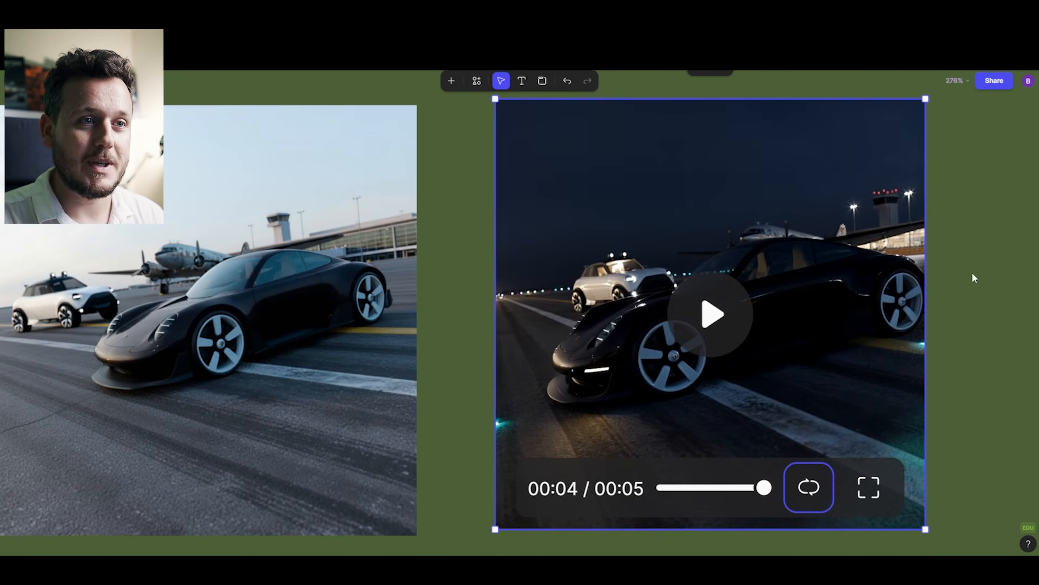
# Compare the front and rear silver car renders with their versions featuring concrete buildings and bare trees.
pyautogui.scroll(-5, 981, 272)
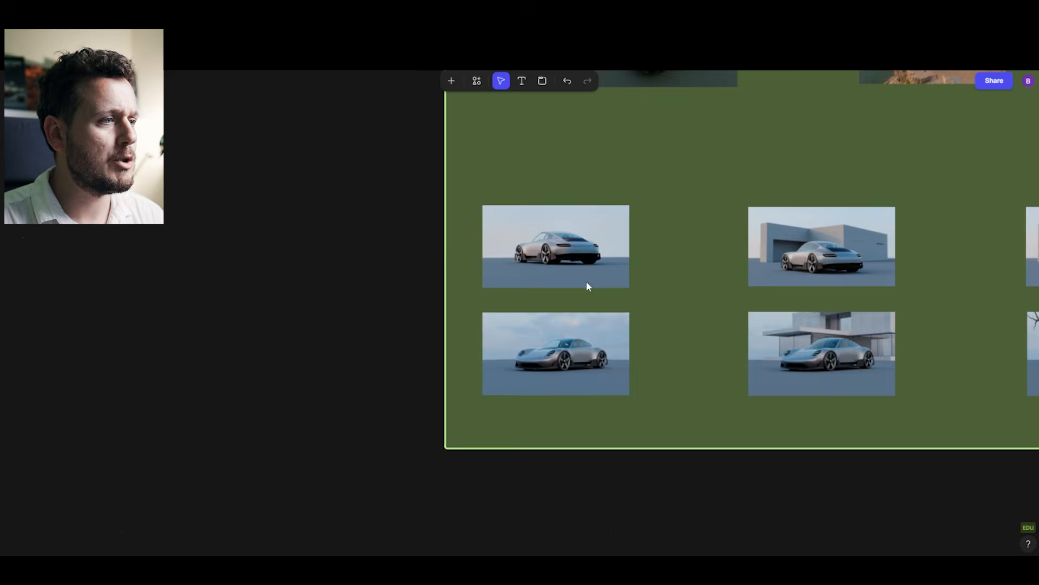
pyautogui.scroll(10, 589, 282)
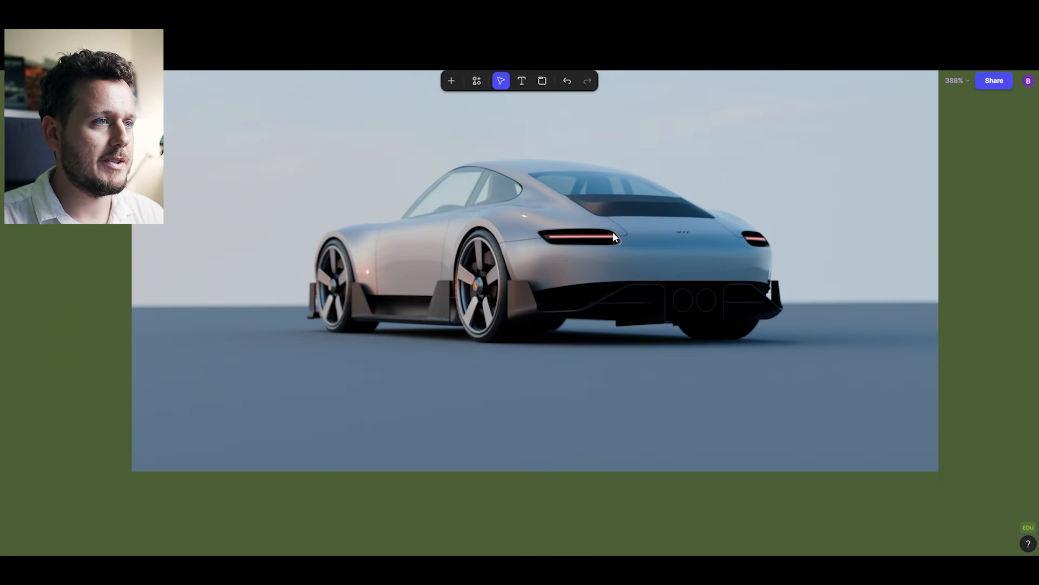
pyautogui.scroll(-3, 839, 161)
pyautogui.hscroll(10, 905, 371)
pyautogui.scroll(2, 703, 283)
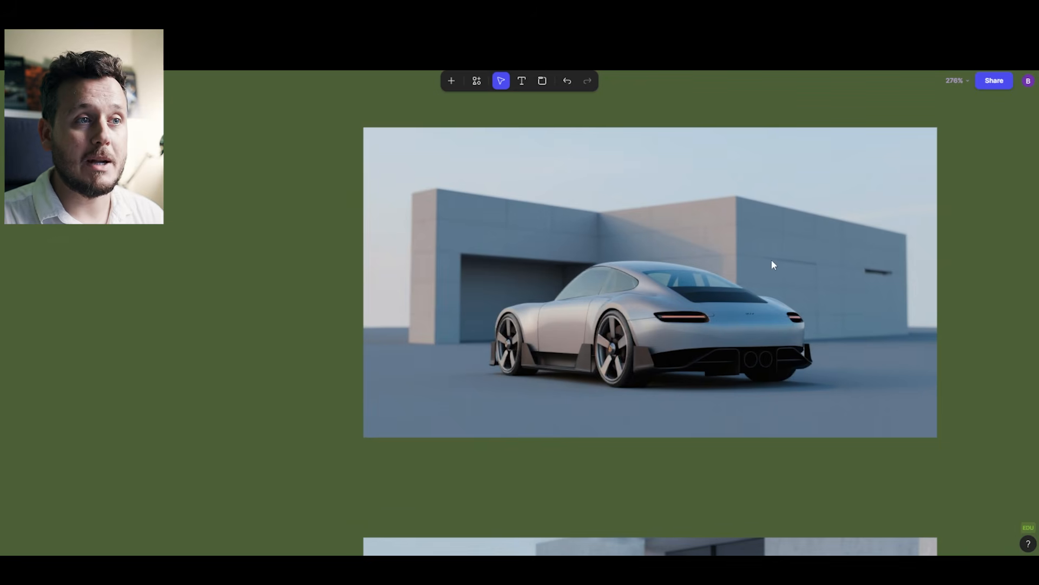
pyautogui.scroll(-5, 575, 256)
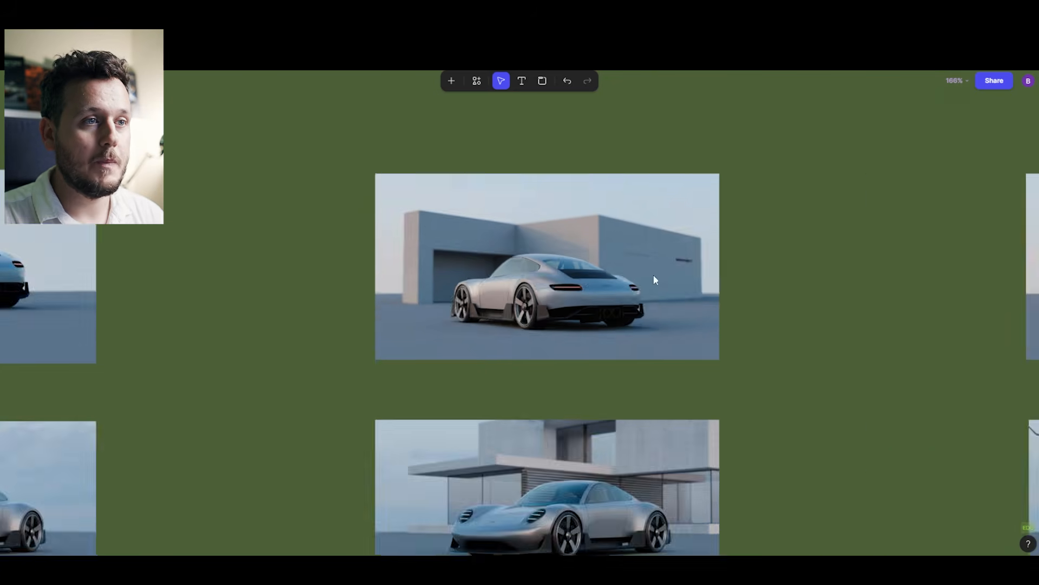
pyautogui.scroll(-3, 653, 280)
pyautogui.hscroll(-10, 348, 249)
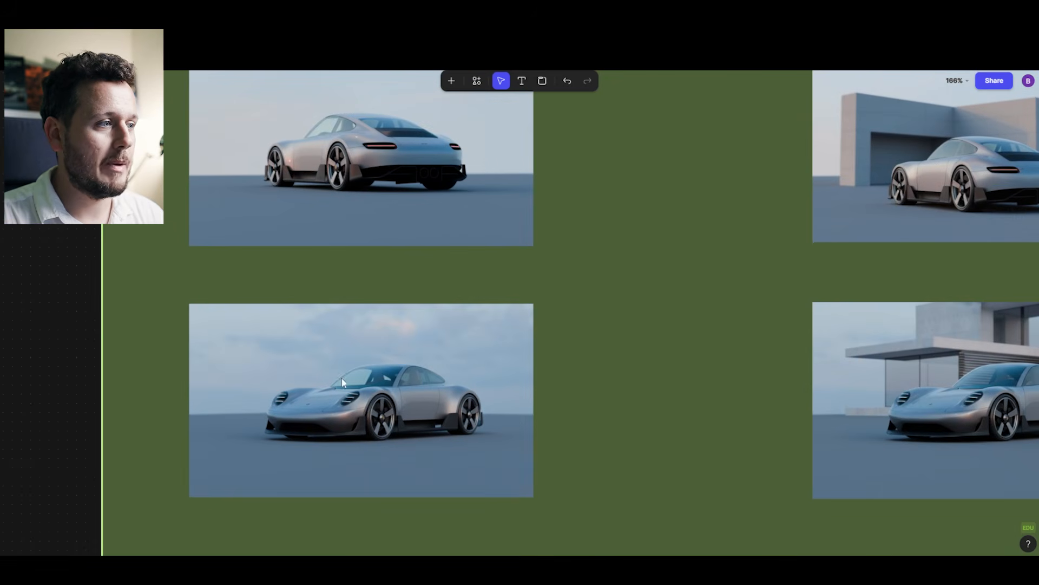
pyautogui.scroll(3, 379, 378)
pyautogui.hscroll(10, 780, 349)
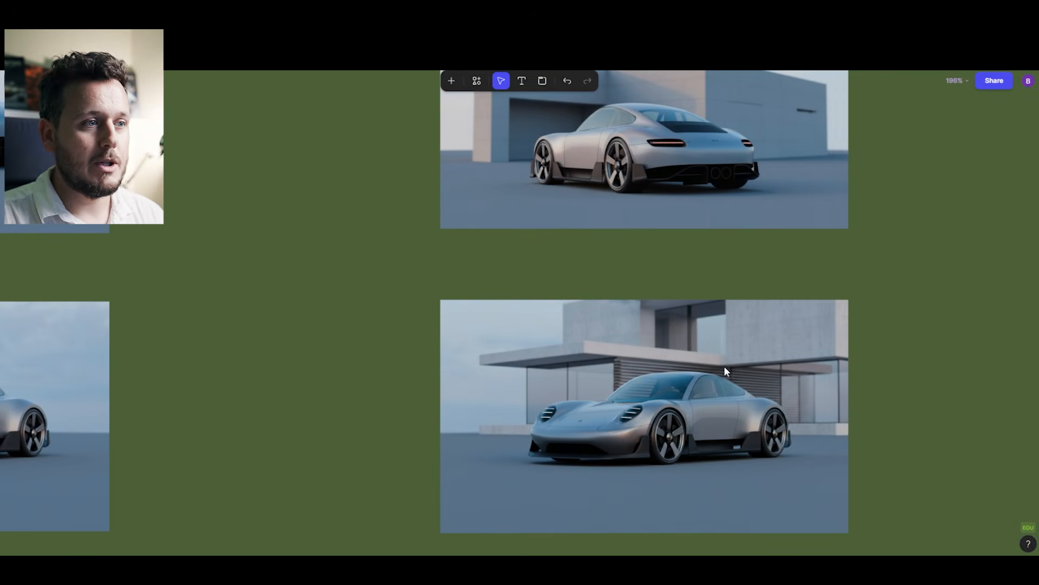
pyautogui.scroll(2, 716, 222)
pyautogui.hscroll(2, 744, 311)
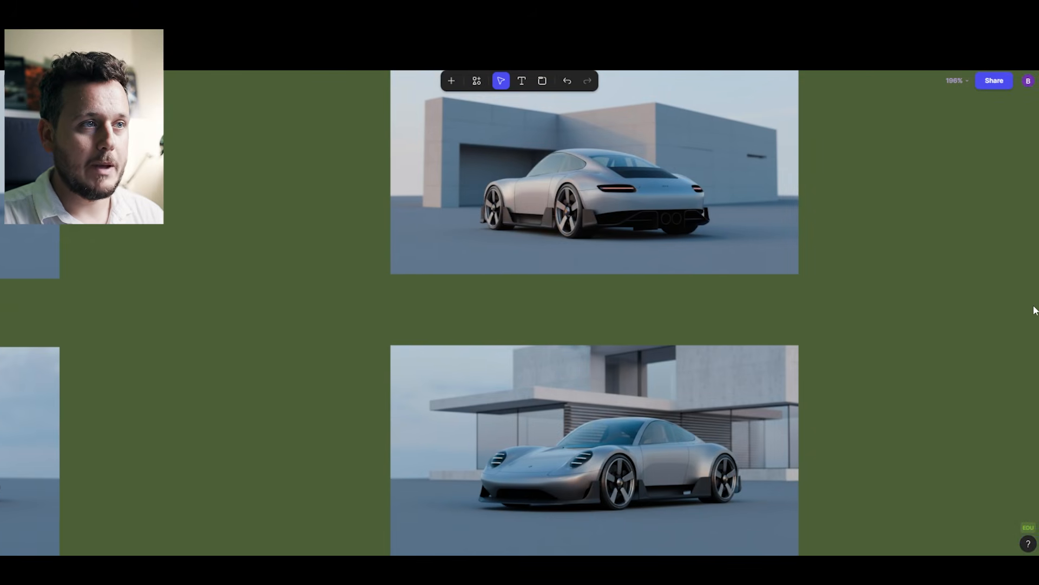
pyautogui.hscroll(15, 602, 291)
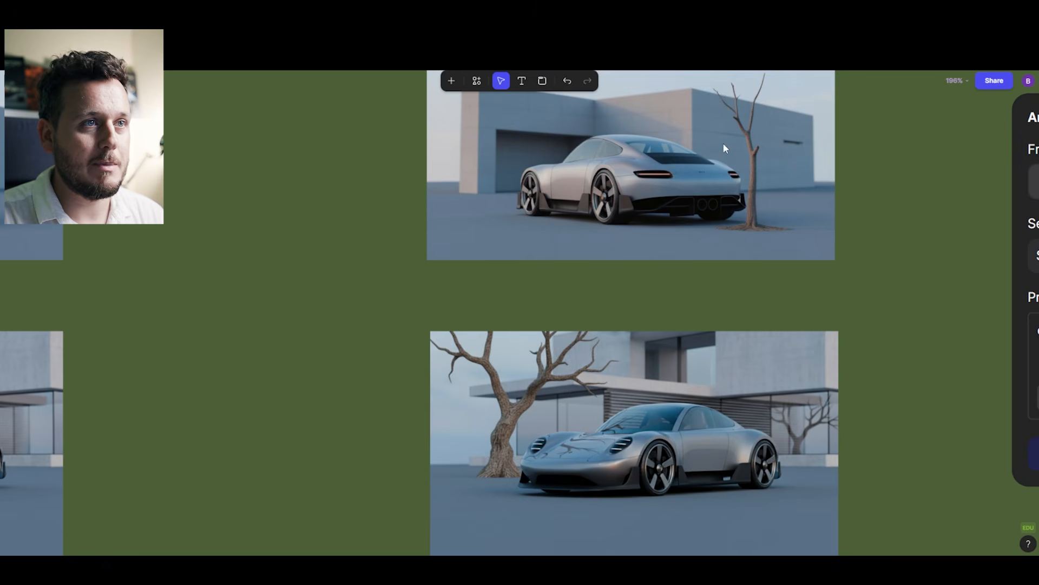
# Play the rear-view and front-view silver car animations beside the Animate block with the "car driving forward" prompt.
pyautogui.hscroll(5, 914, 265)
pyautogui.hscroll(5, 808, 248)
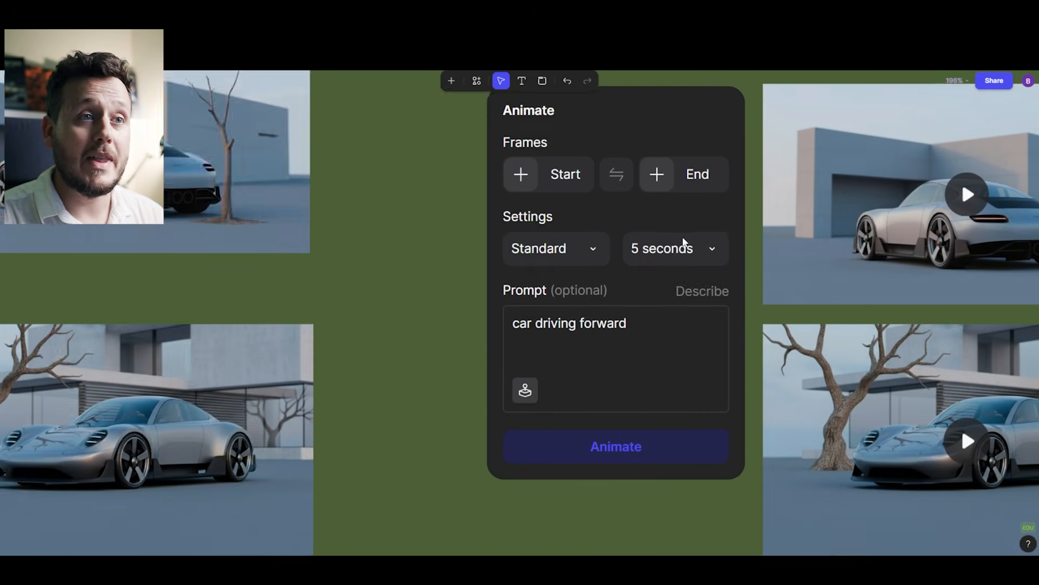
pyautogui.moveTo(544, 233); pyautogui.dragTo(525, 224)
pyautogui.click(748, 190)
pyautogui.click(744, 427)
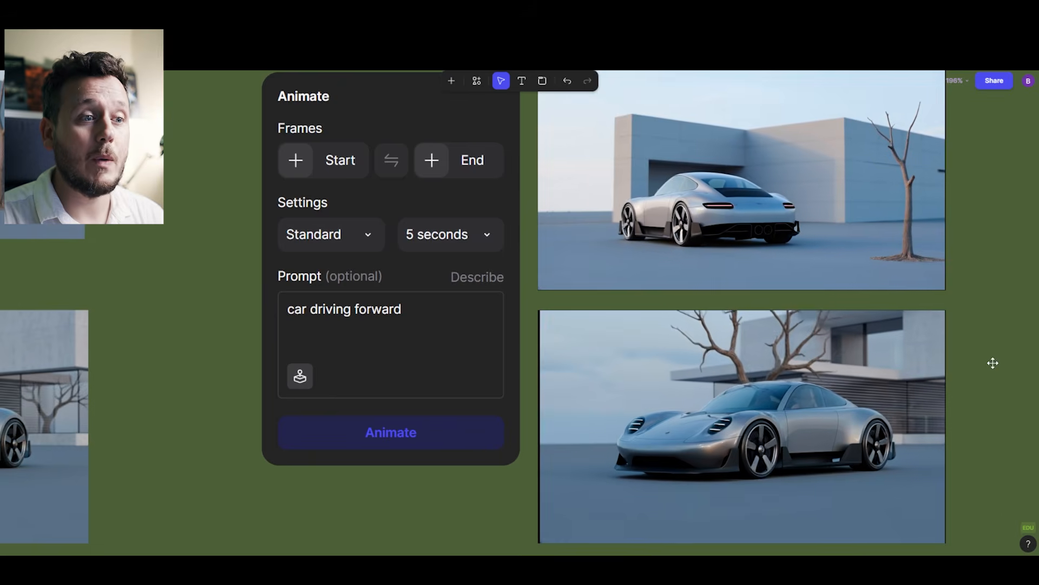
pyautogui.moveTo(991, 362); pyautogui.dragTo(936, 365)
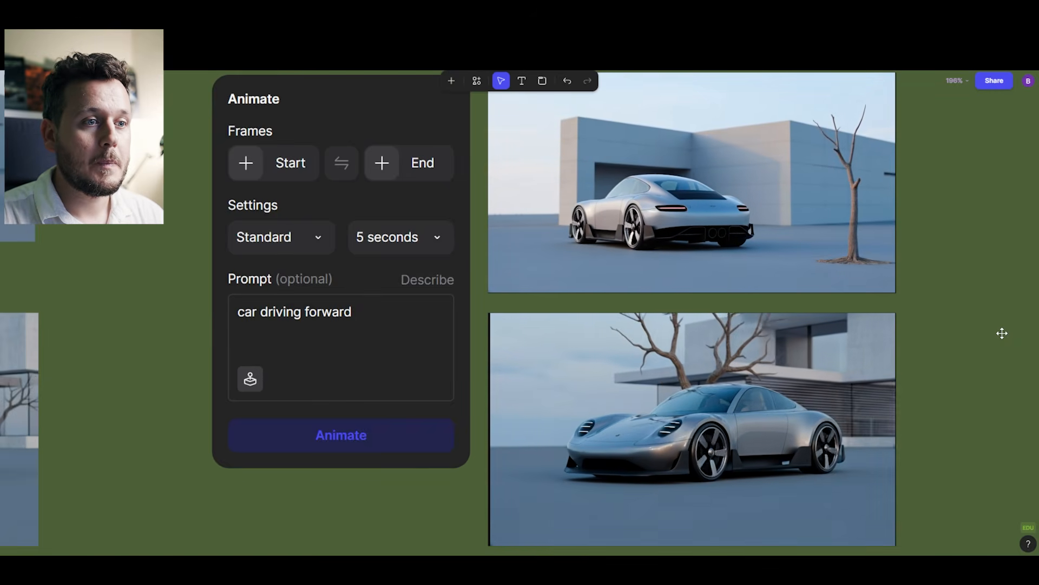
pyautogui.moveTo(784, 261)
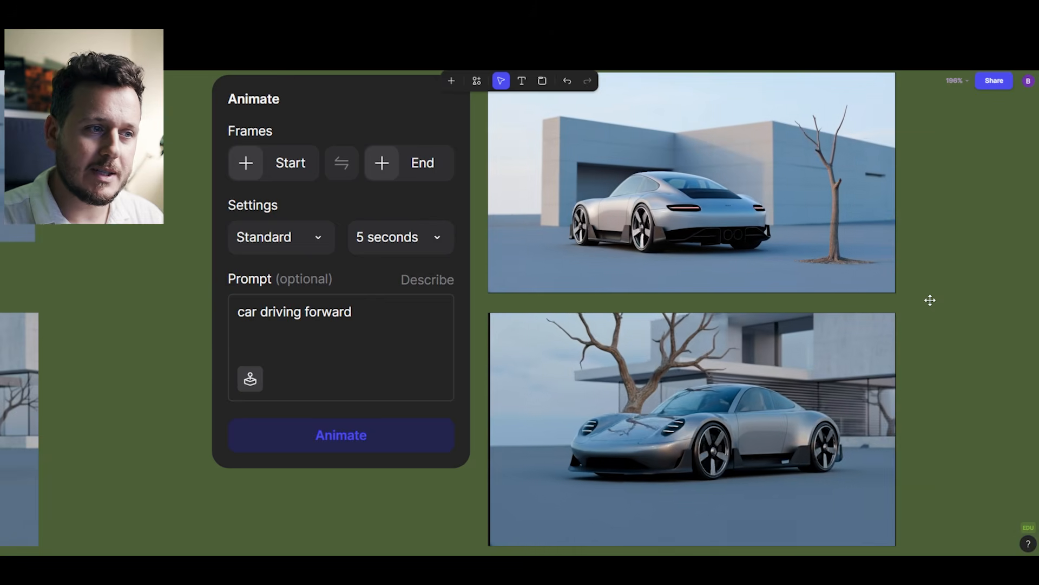
pyautogui.moveTo(832, 442)
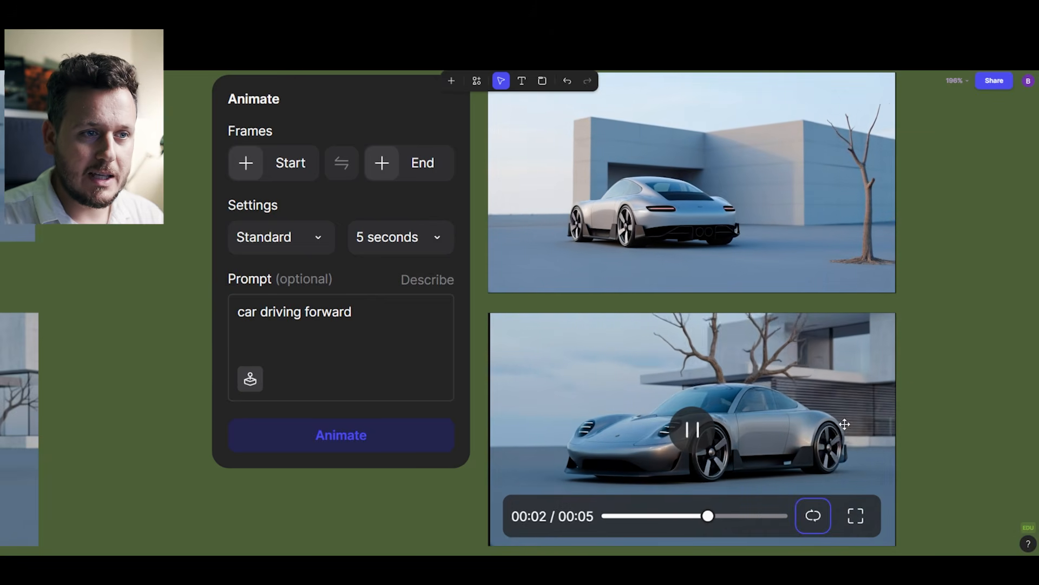
# Inspect the original front-view silver car render up close and compare it with the versions containing buildings and bare trees.
pyautogui.scroll(-5, 848, 430)
pyautogui.moveTo(244, 390); pyautogui.dragTo(787, 284)
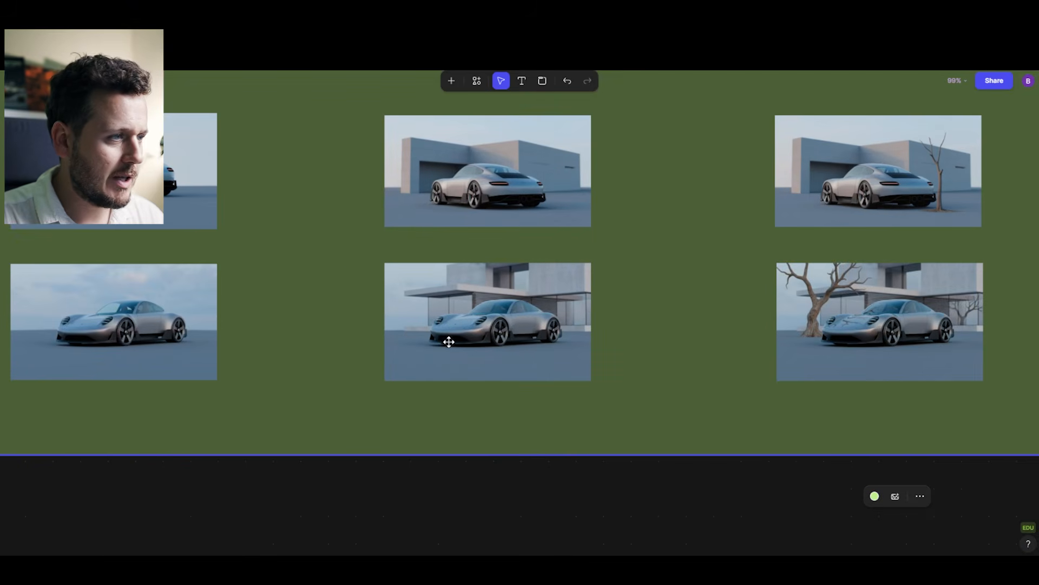
pyautogui.moveTo(157, 331); pyautogui.dragTo(386, 334)
pyautogui.scroll(8, 386, 332)
pyautogui.scroll(5, 466, 310)
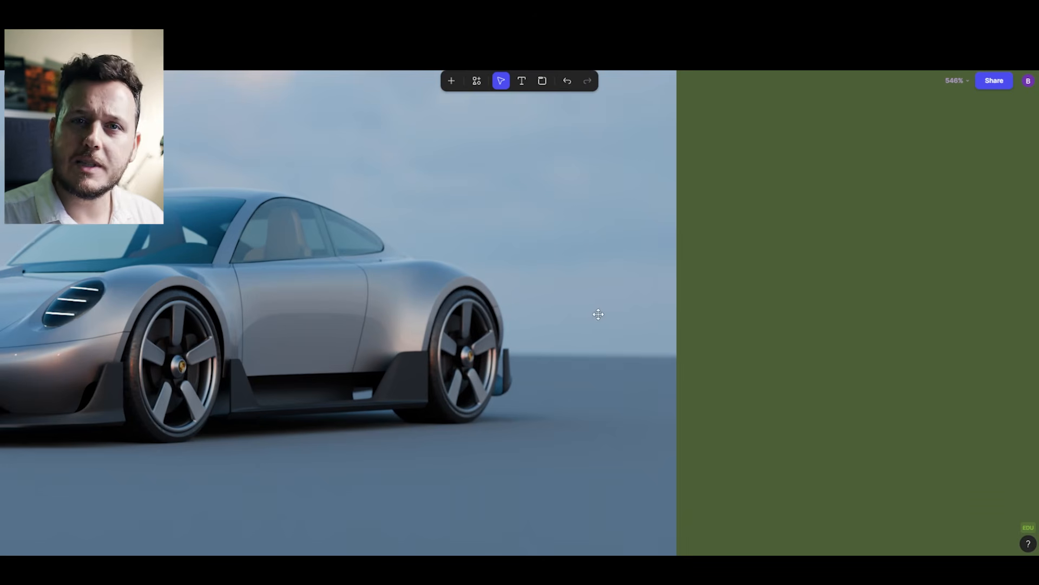
pyautogui.scroll(-3, 598, 314)
pyautogui.scroll(-1, 595, 327)
pyautogui.moveTo(905, 323); pyautogui.dragTo(422, 352)
pyautogui.scroll(-2, 622, 294)
pyautogui.moveTo(991, 284); pyautogui.dragTo(720, 303)
pyautogui.scroll(-2, 761, 303)
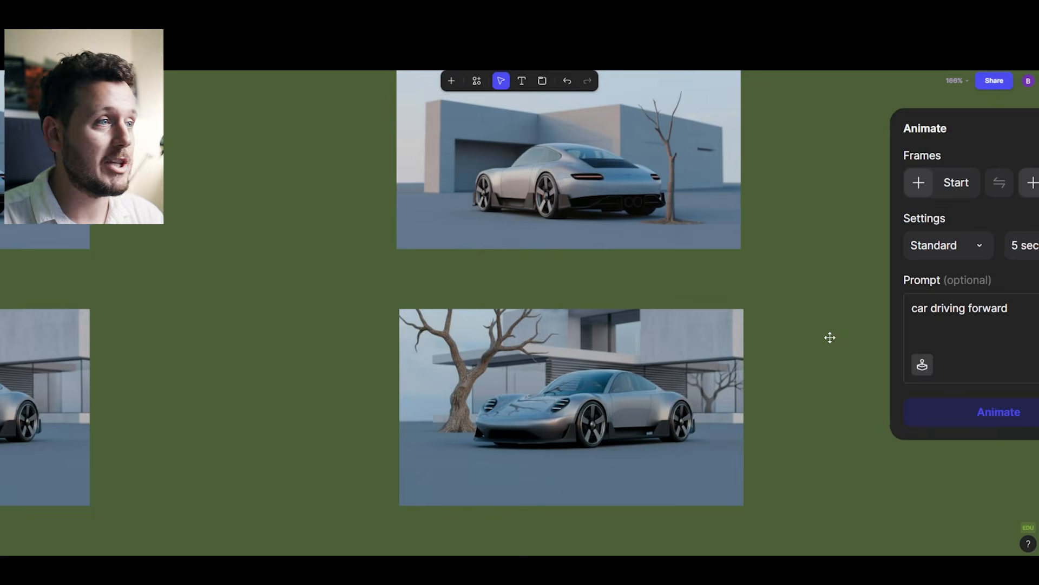
pyautogui.scroll(-1, 681, 272)
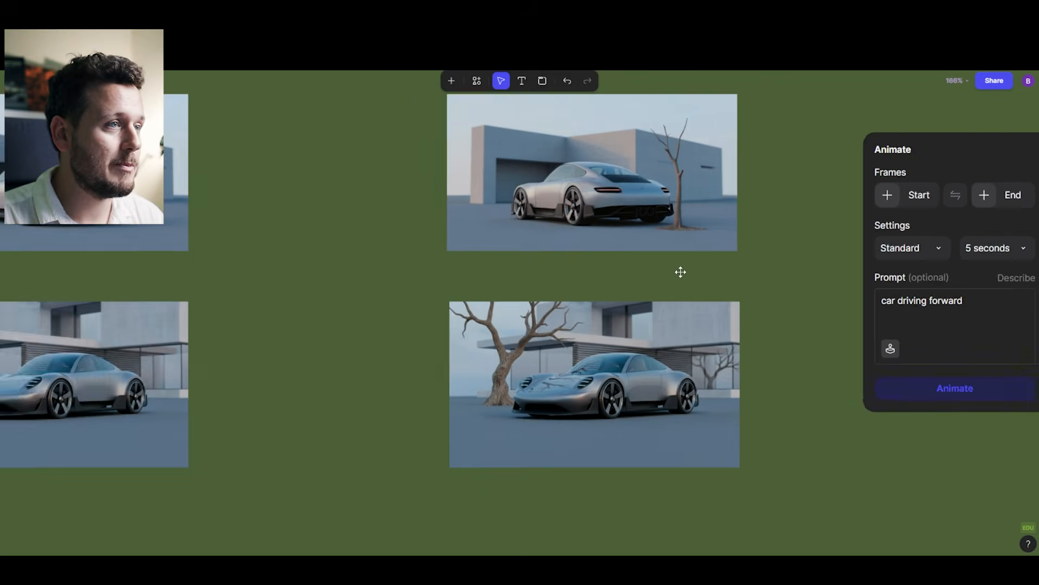
# Duplicate the original rear-view silver car render and move the copy onto the empty canvas below the green frame.
pyautogui.scroll(-8, 681, 272)
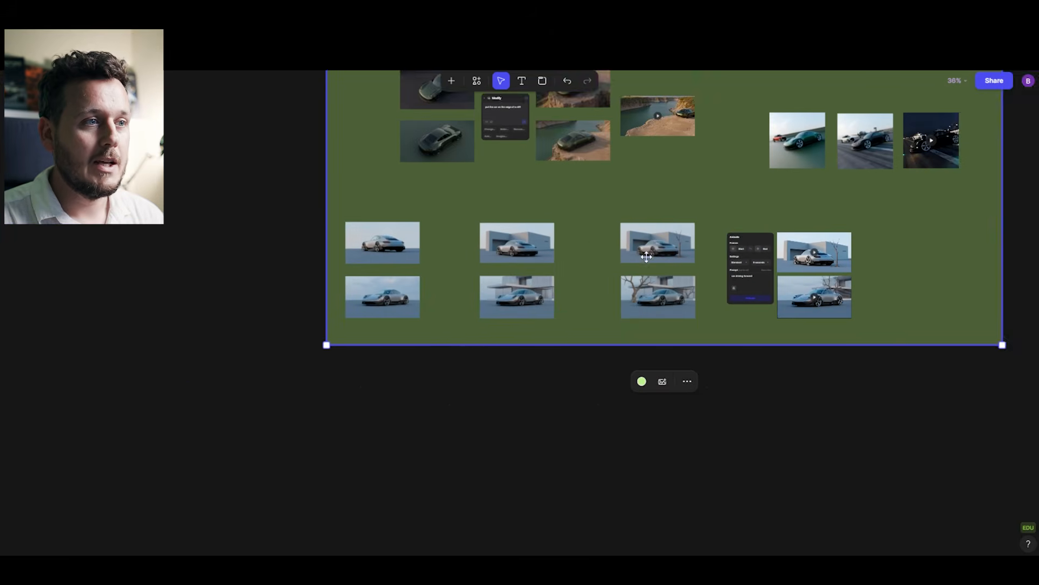
pyautogui.hscroll(-3, 647, 257)
pyautogui.scroll(3, 692, 271)
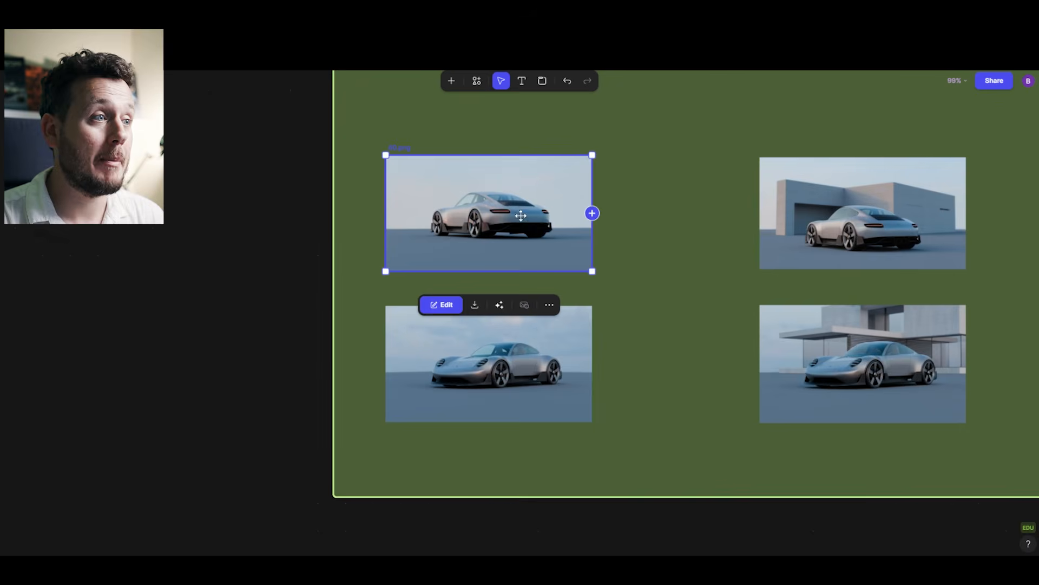
pyautogui.moveTo(520, 230); pyautogui.dragTo(518, 197)
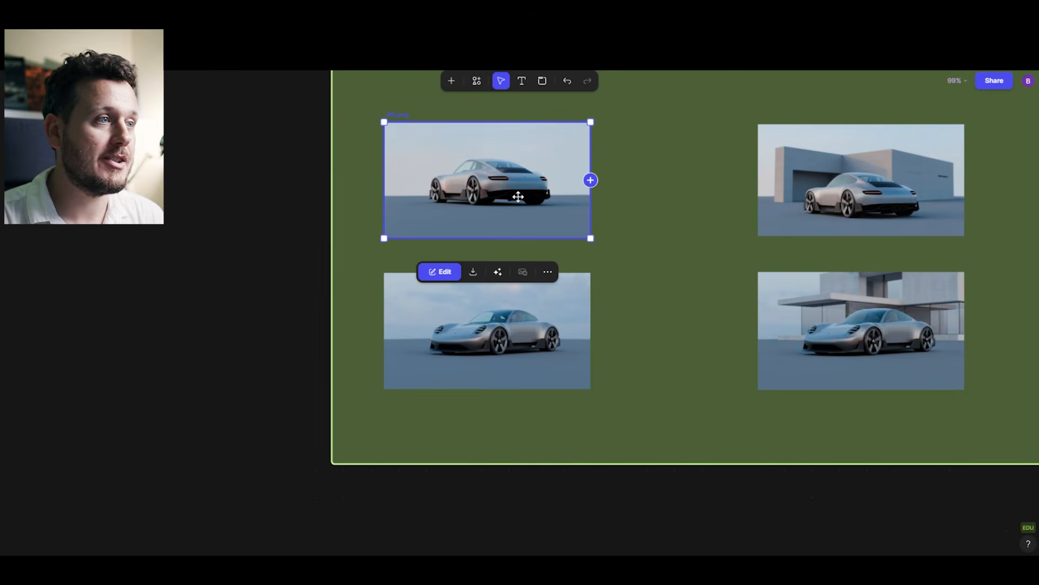
pyautogui.click(548, 272)
pyautogui.click(563, 518)
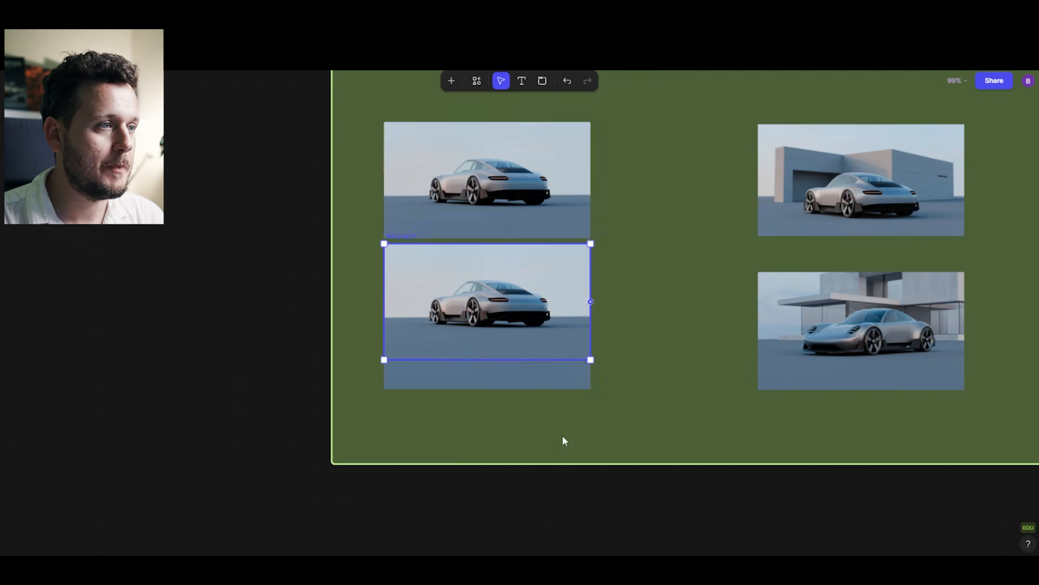
pyautogui.scroll(-5, 561, 434)
pyautogui.moveTo(520, 120); pyautogui.dragTo(526, 394)
pyautogui.scroll(5, 527, 394)
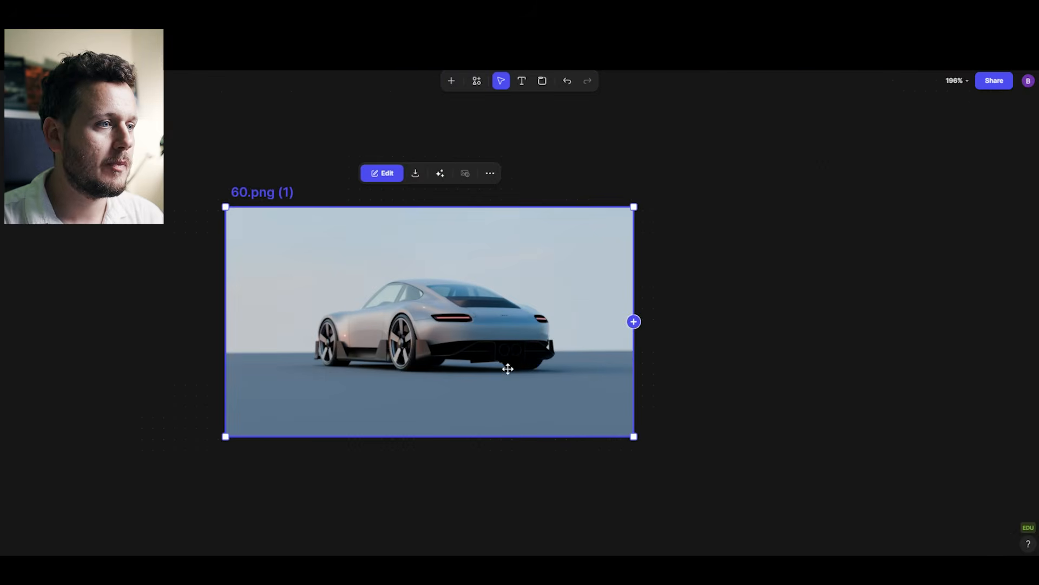
# Attach a Modify block to the copied rear-view car render.
pyautogui.hscroll(2, 550, 314)
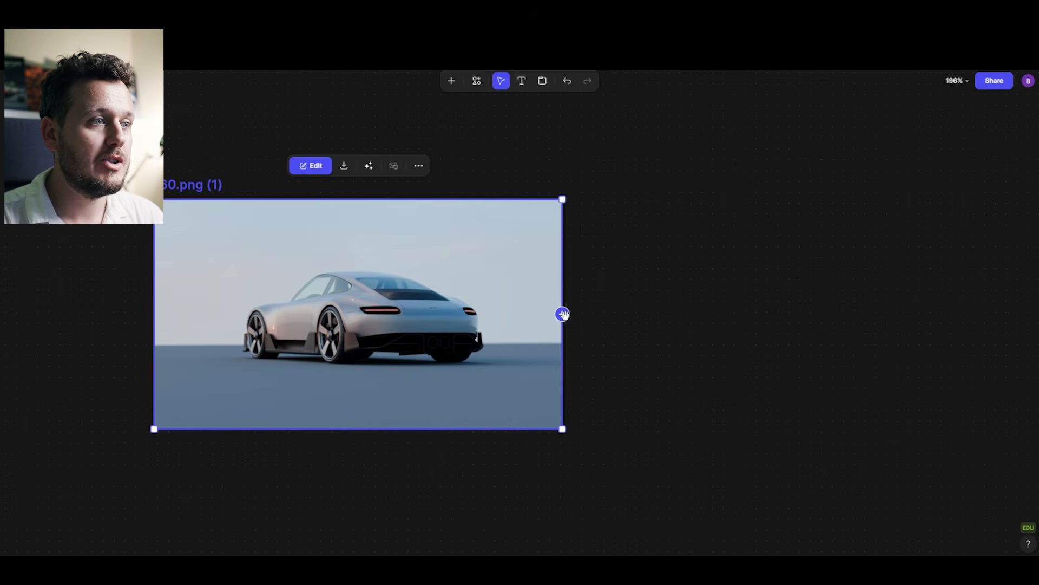
pyautogui.moveTo(615, 337); pyautogui.dragTo(616, 336)
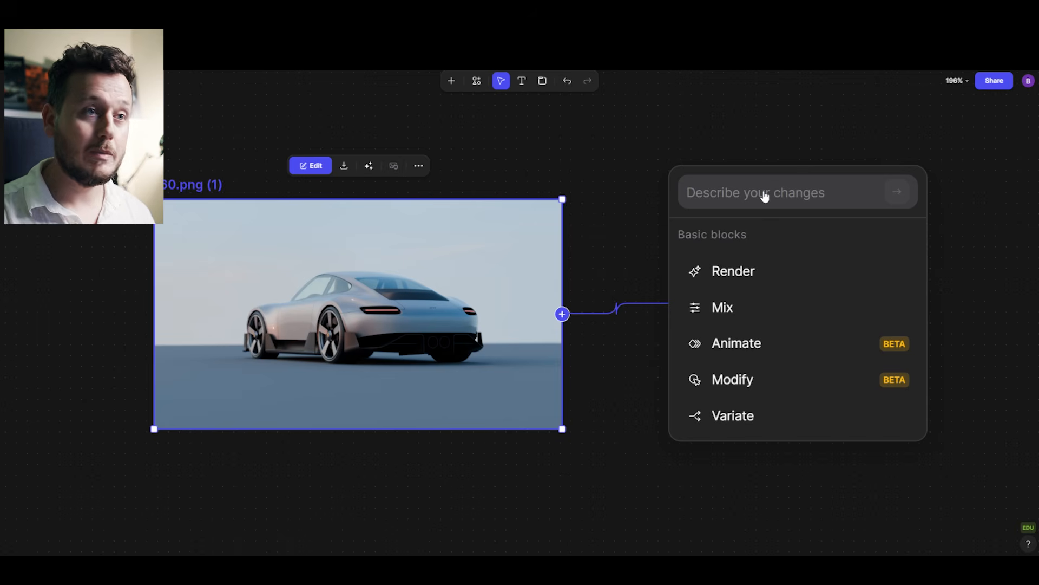
pyautogui.moveTo(613, 185); pyautogui.dragTo(482, 174)
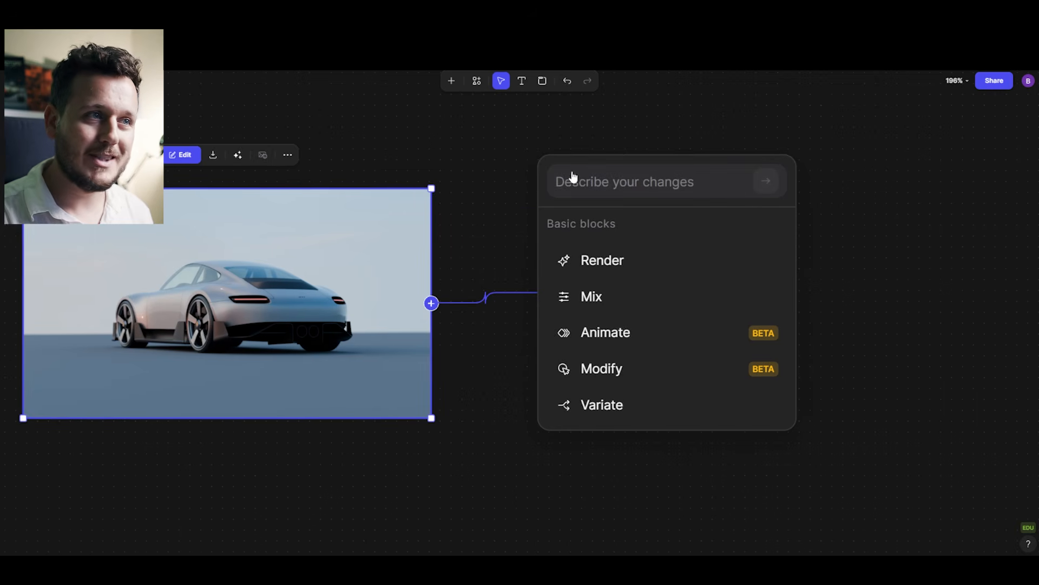
pyautogui.click(601, 181)
pyautogui.click(659, 238)
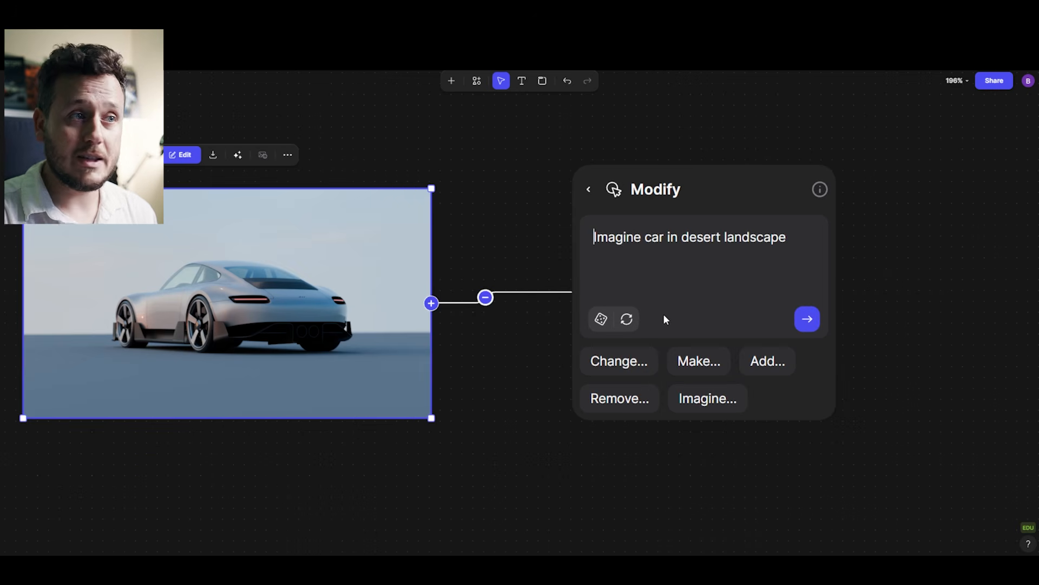
# Review the Modify block's suggested prompts for the Change and Imagine categories.
pyautogui.moveTo(608, 237); pyautogui.dragTo(770, 237)
pyautogui.click(623, 362)
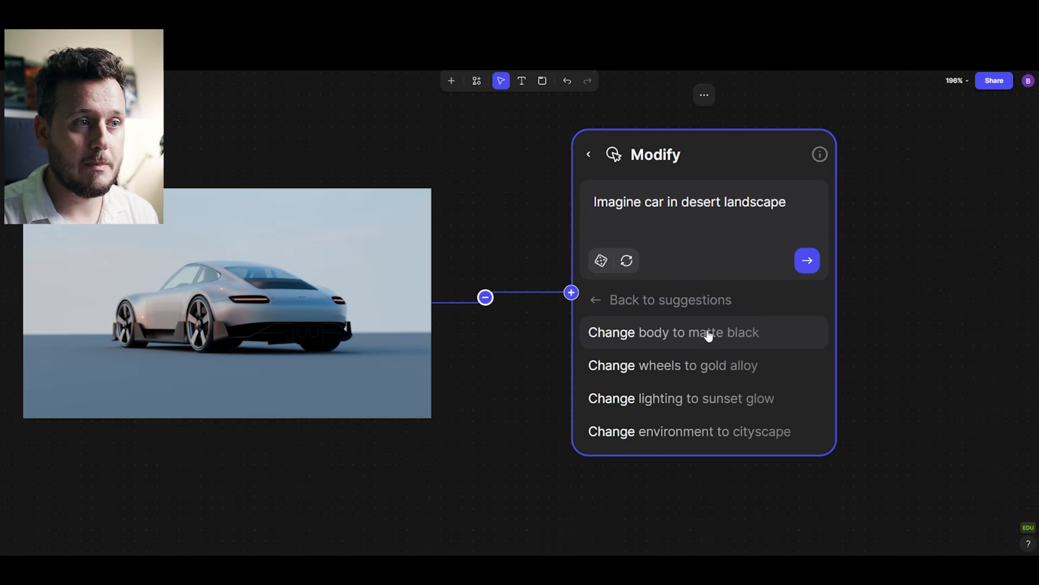
pyautogui.click(600, 302)
pyautogui.click(706, 401)
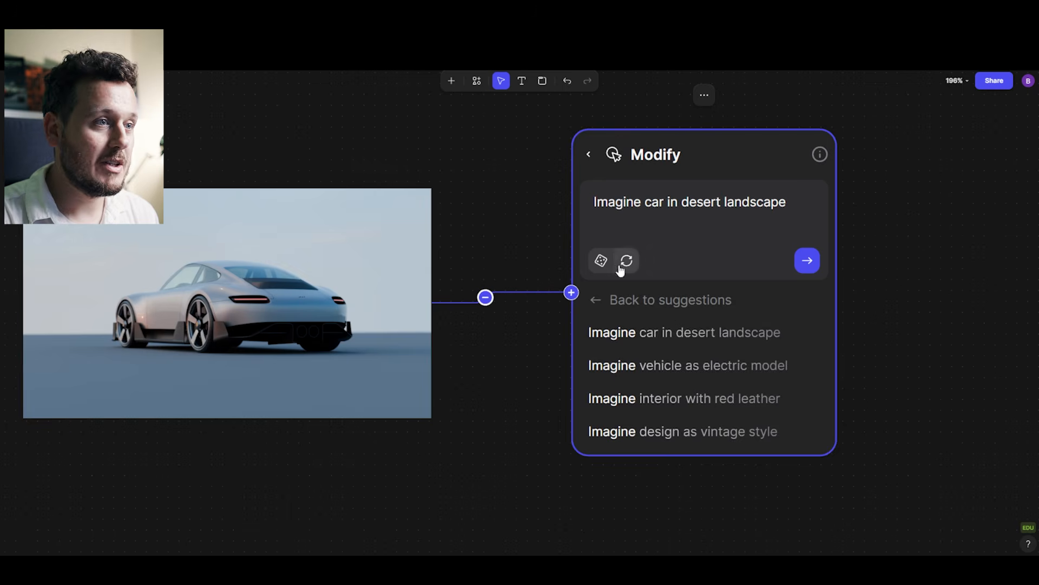
pyautogui.click(622, 299)
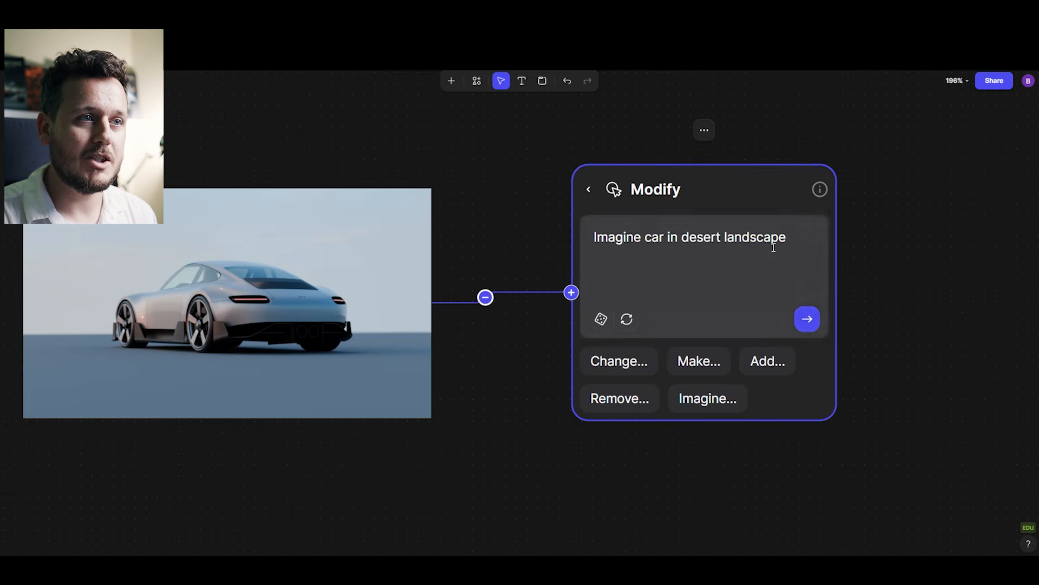
# Replace the Modify prompt with "put the car into the urban environment" and generate the images.
pyautogui.moveTo(797, 237); pyautogui.dragTo(596, 248)
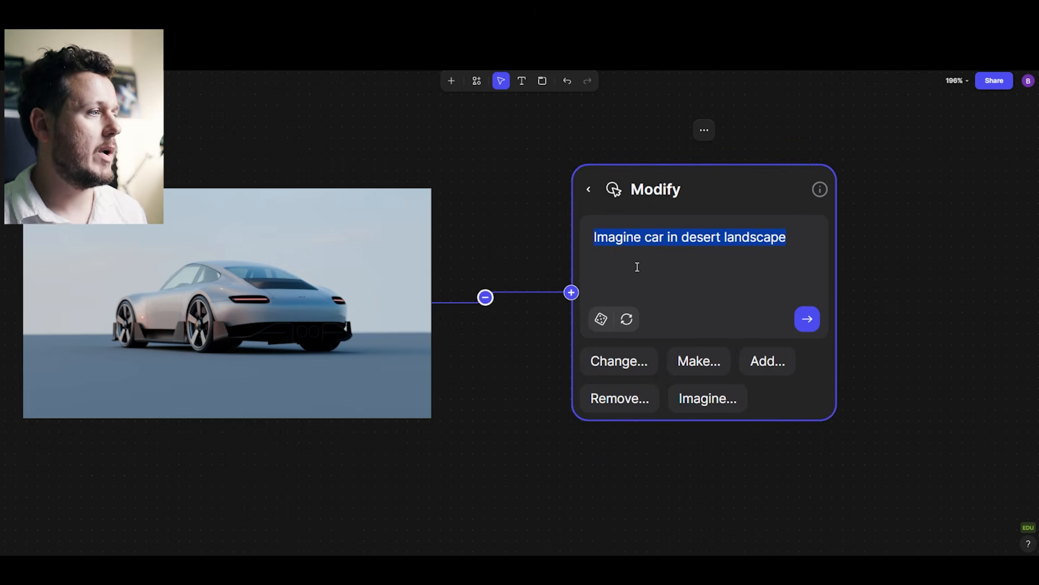
pyautogui.write('put t')
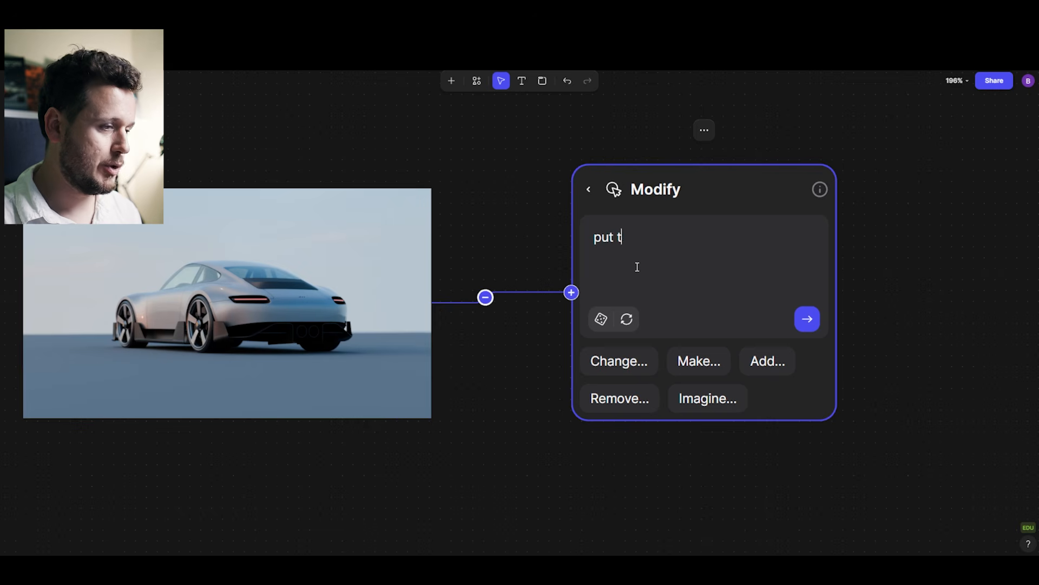
pyautogui.write('he car into t')
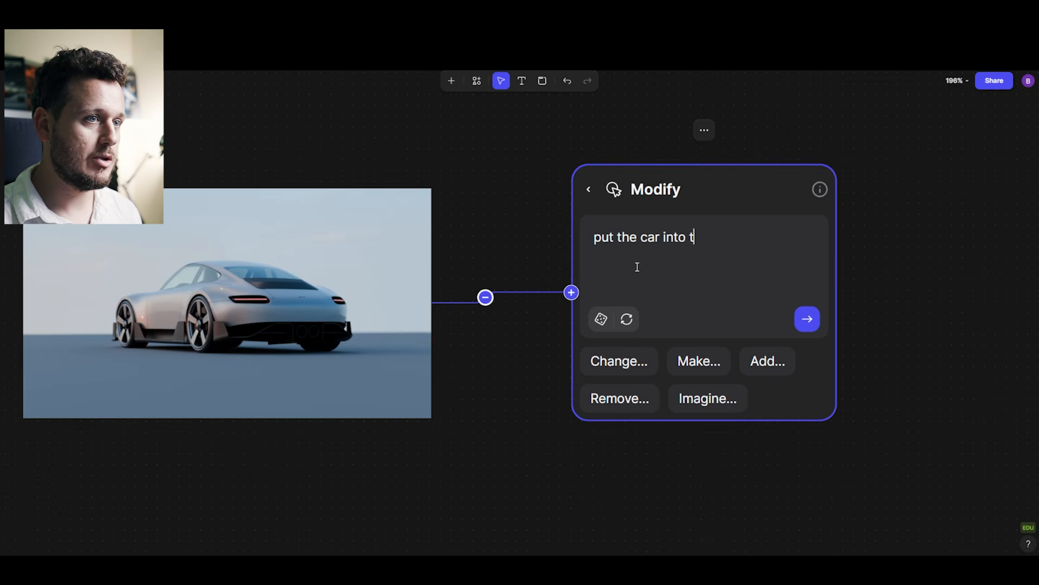
pyautogui.write('he urban envir')
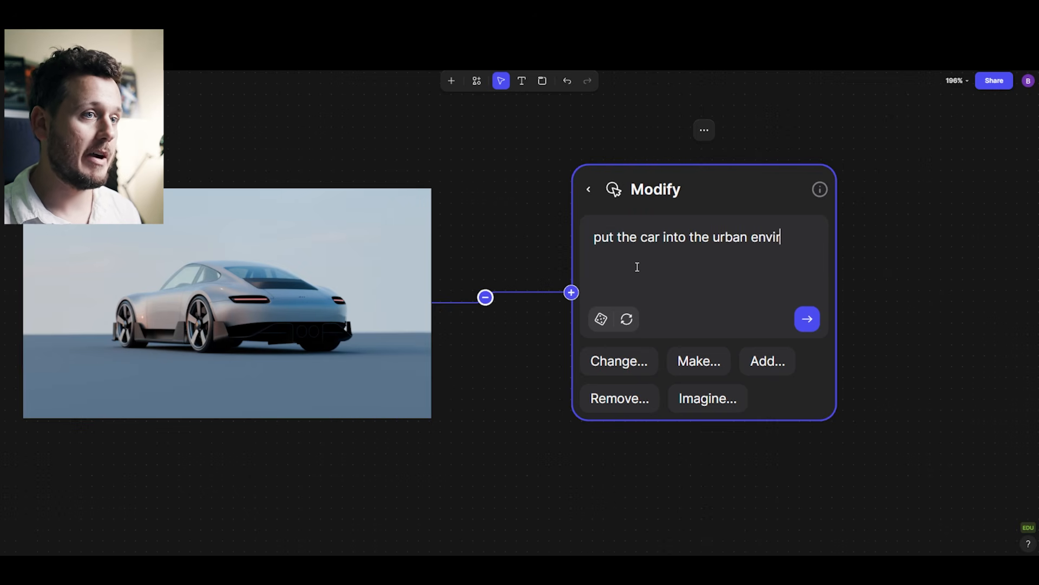
pyautogui.write('onment')
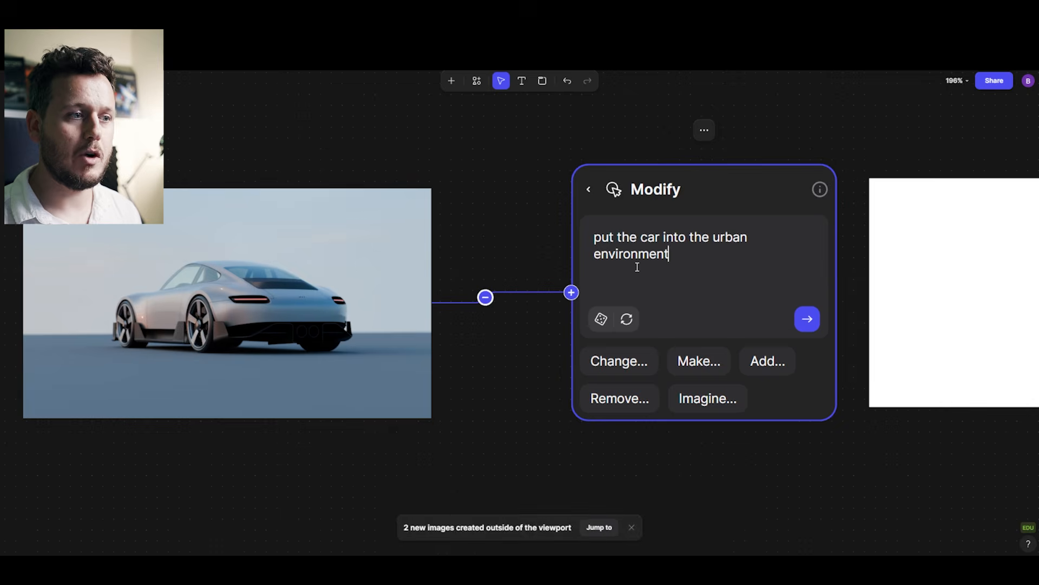
# Check the row of generated urban images and examine the wet evening street version with the illuminated billboards.
pyautogui.scroll(-6, 722, 274)
pyautogui.moveTo(899, 301); pyautogui.dragTo(555, 307)
pyautogui.scroll(-1, 635, 297)
pyautogui.moveTo(636, 297); pyautogui.dragTo(610, 293)
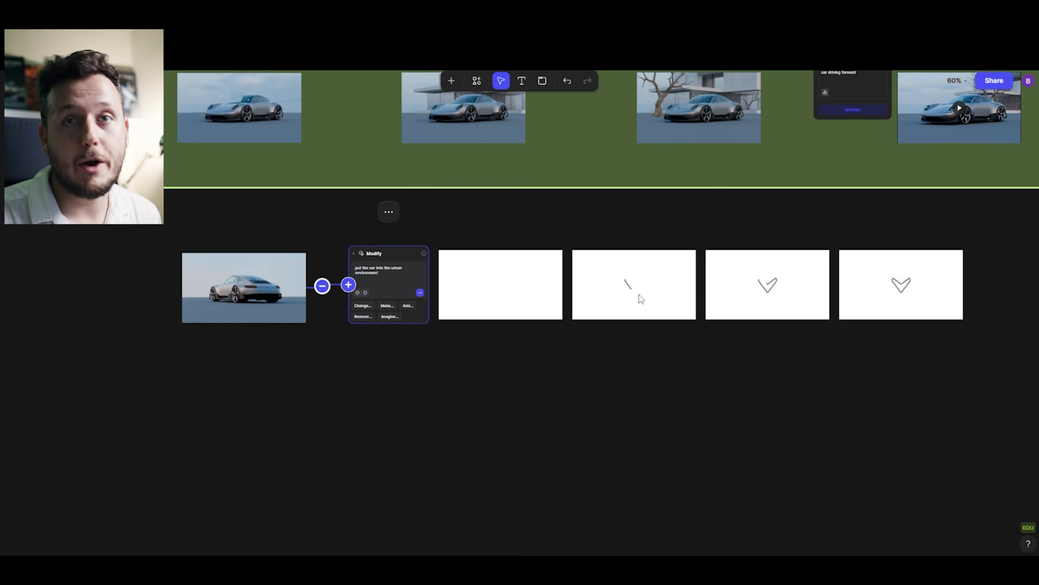
pyautogui.scroll(2, 639, 299)
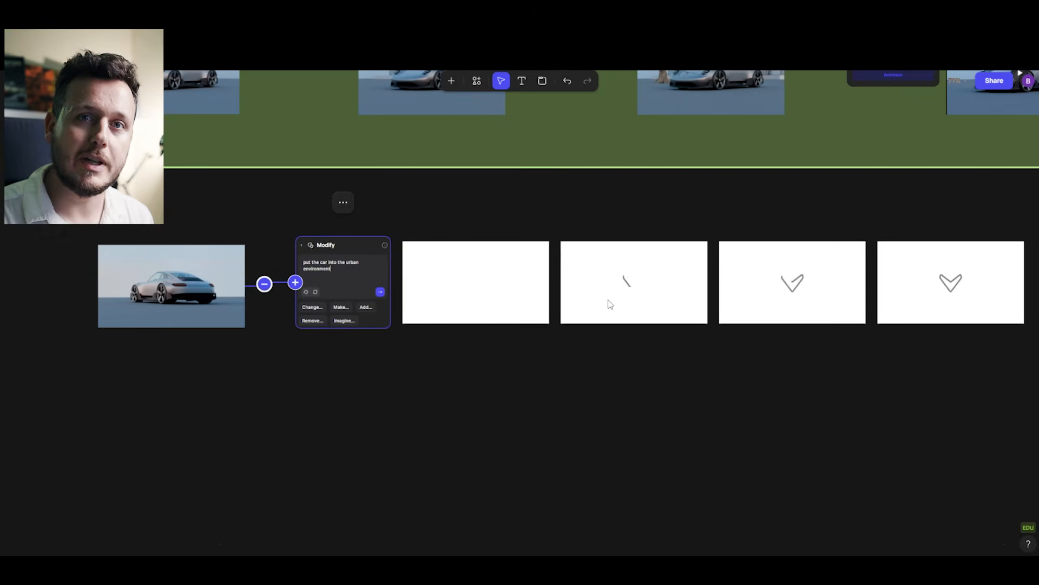
pyautogui.scroll(2, 776, 306)
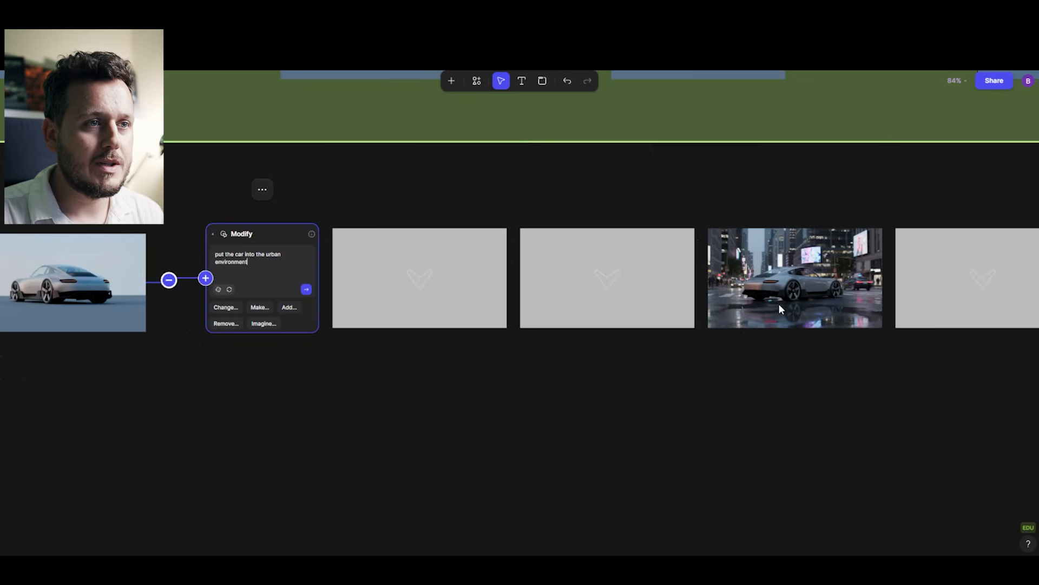
pyautogui.scroll(8, 778, 303)
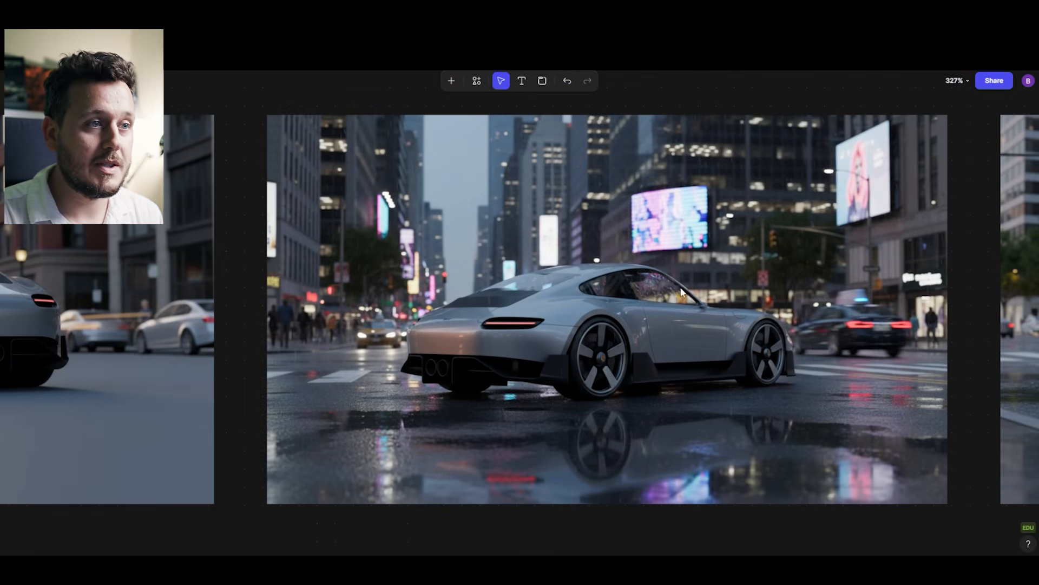
pyautogui.scroll(-4, 666, 276)
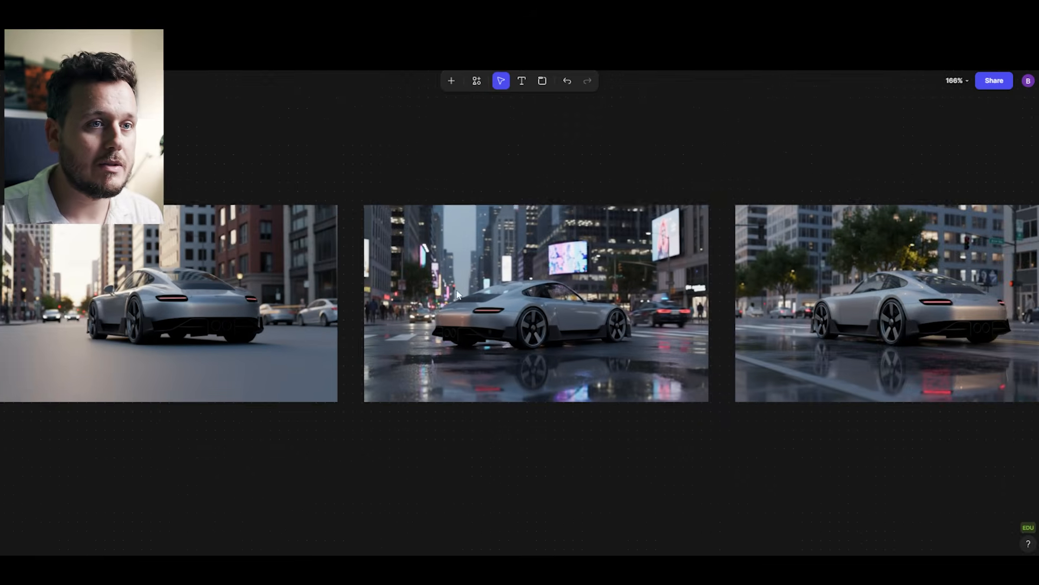
# Compare the bright city street version and the dusk neon-sign version with the original rear-view render.
pyautogui.hscroll(-5, 541, 281)
pyautogui.scroll(2, 591, 271)
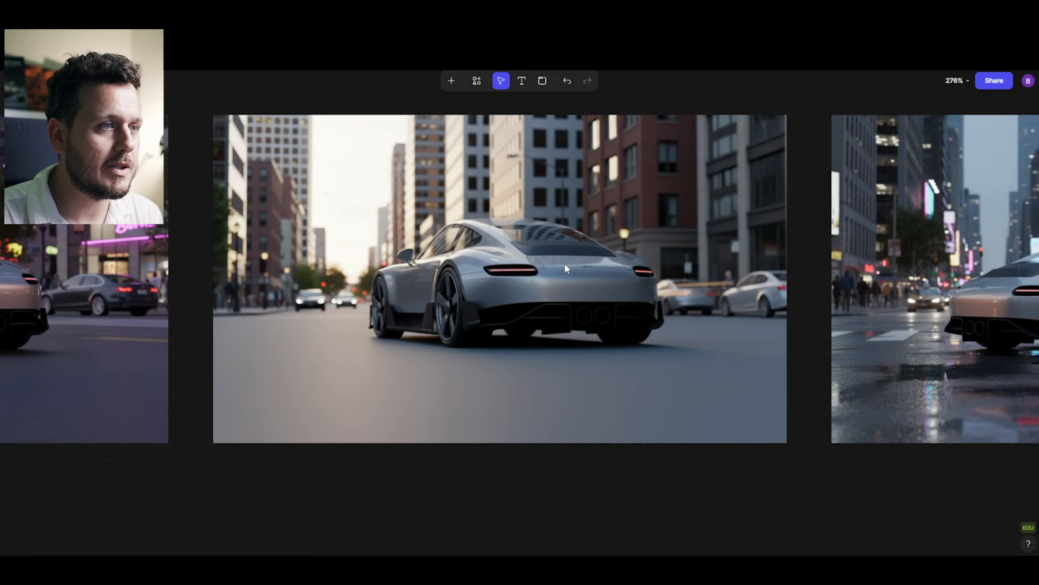
pyautogui.hscroll(-3, 564, 264)
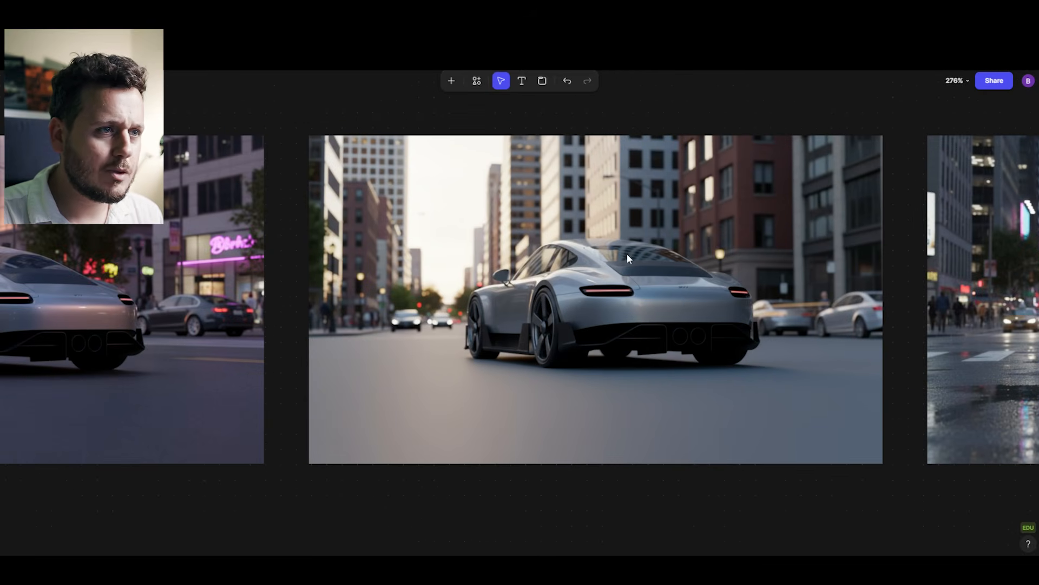
pyautogui.scroll(-3, 627, 253)
pyautogui.hscroll(-3, 649, 271)
pyautogui.scroll(-3, 700, 282)
pyautogui.hscroll(-4, 757, 281)
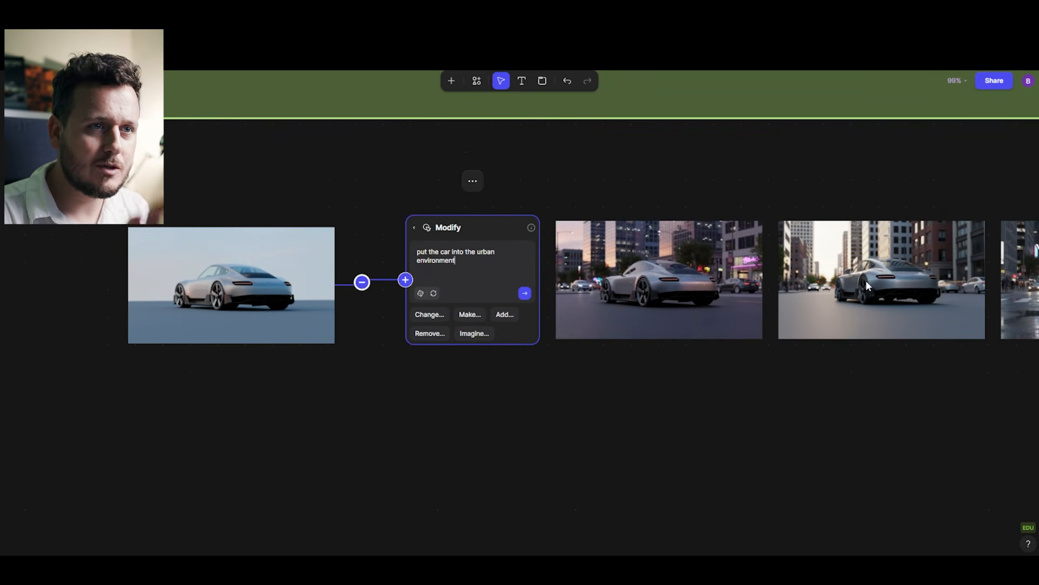
pyautogui.hscroll(4, 874, 298)
pyautogui.scroll(3, 723, 297)
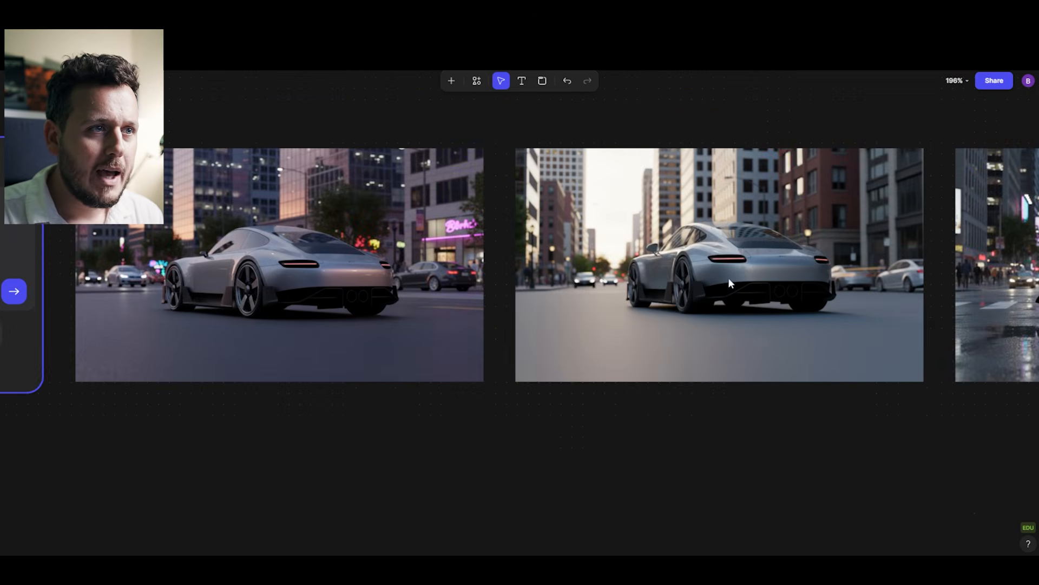
# Examine the bright street and dusk neon-sign versions up close and look over the whole row of urban images.
pyautogui.scroll(2, 741, 264)
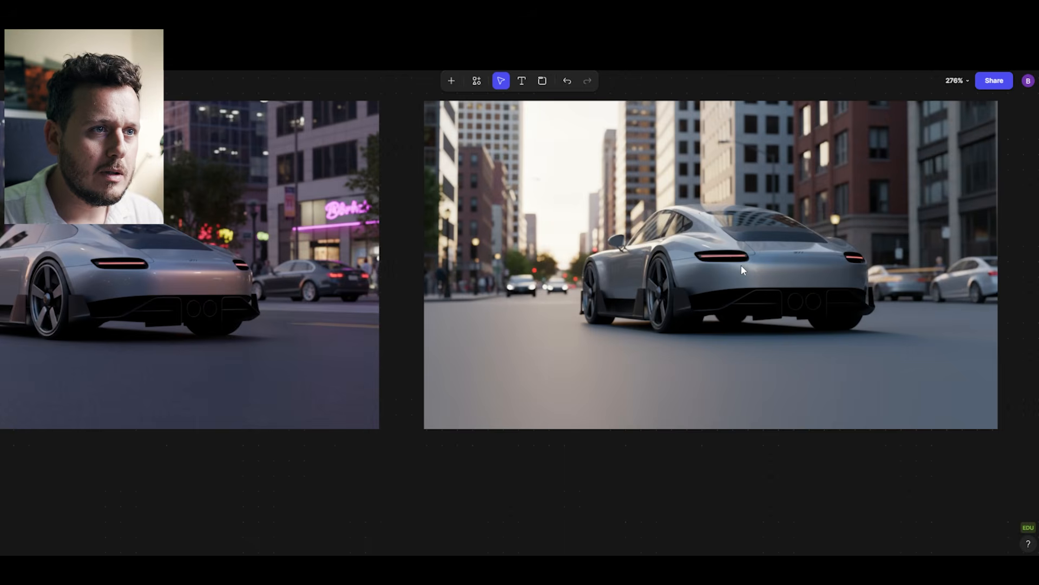
pyautogui.scroll(-2, 742, 265)
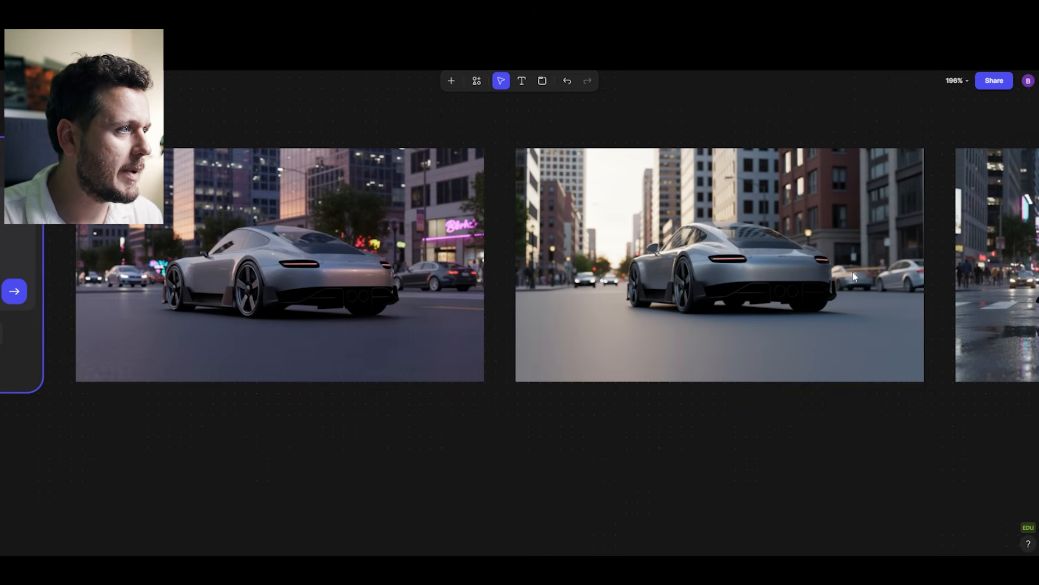
pyautogui.moveTo(260, 255); pyautogui.dragTo(598, 275)
pyautogui.scroll(3, 603, 274)
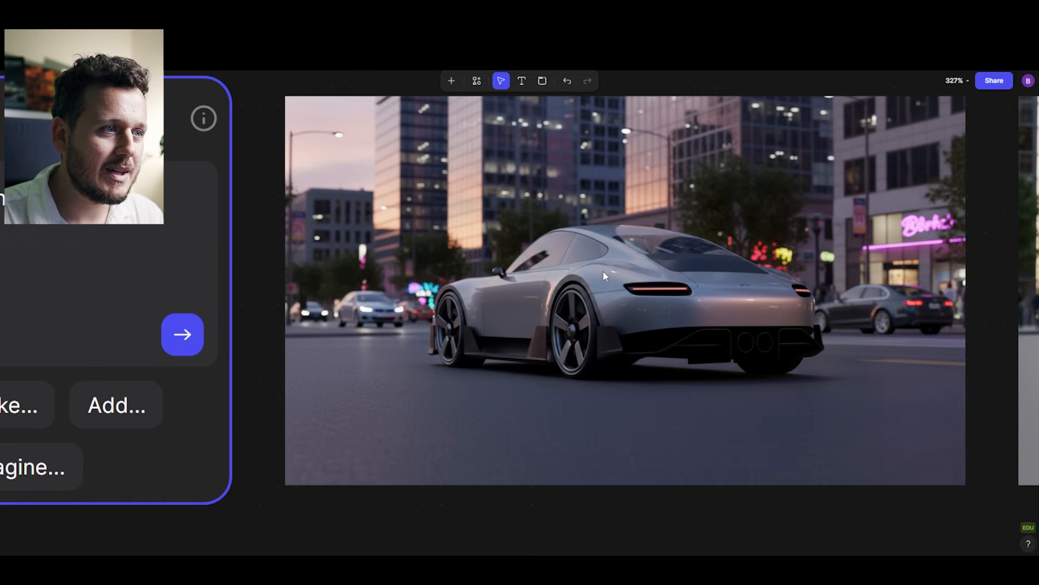
pyautogui.scroll(-4, 603, 270)
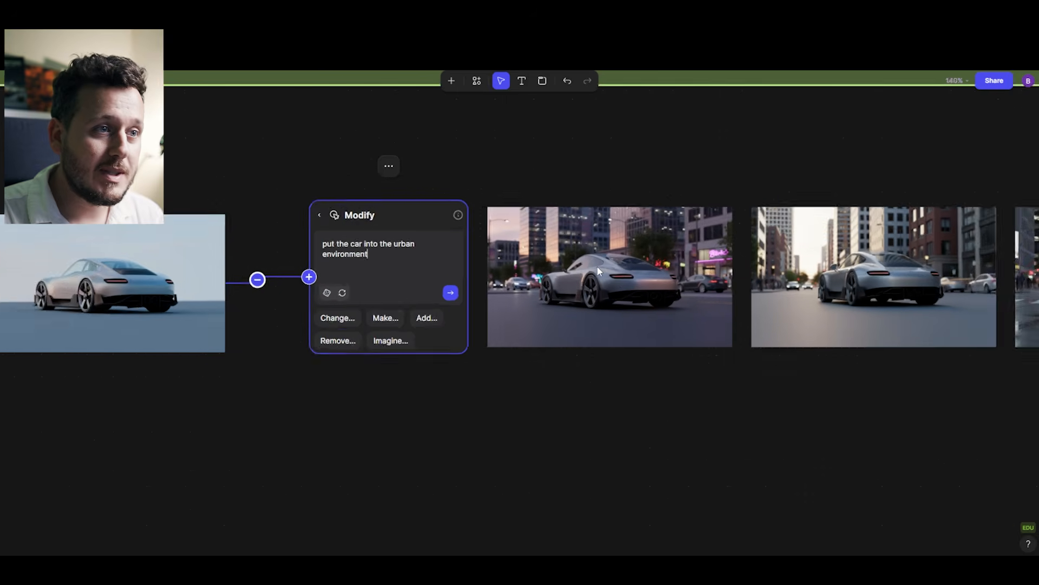
pyautogui.moveTo(762, 293); pyautogui.dragTo(500, 269)
pyautogui.moveTo(979, 340); pyautogui.dragTo(695, 262)
pyautogui.hscroll(-3, 650, 336)
pyautogui.scroll(3, 668, 327)
pyautogui.scroll(2, 574, 317)
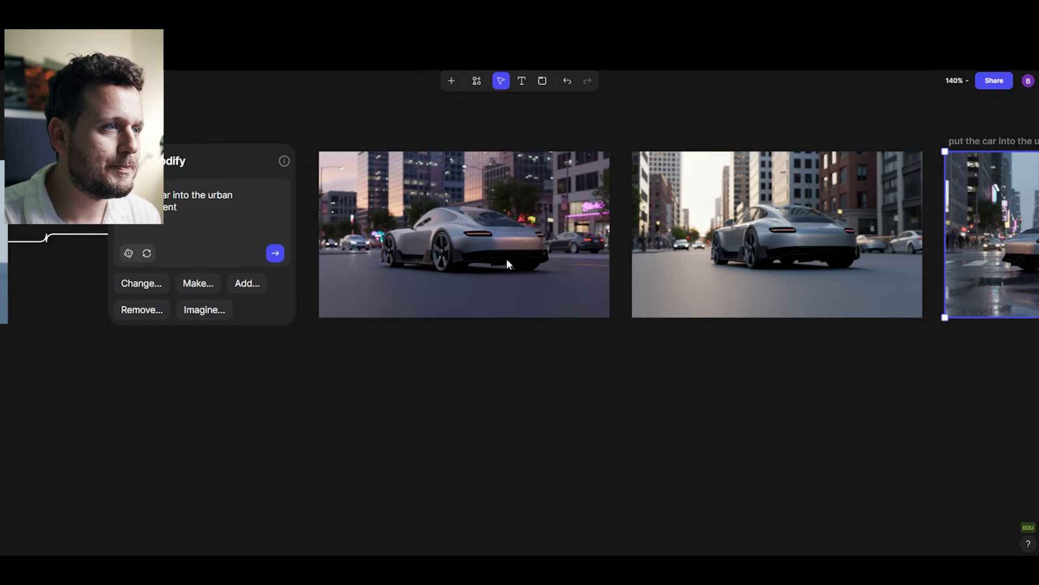
# Attach a new Modify block to the dusk neon-sign image and generate variations with the prompt "make the car dark brown".
pyautogui.click(507, 264)
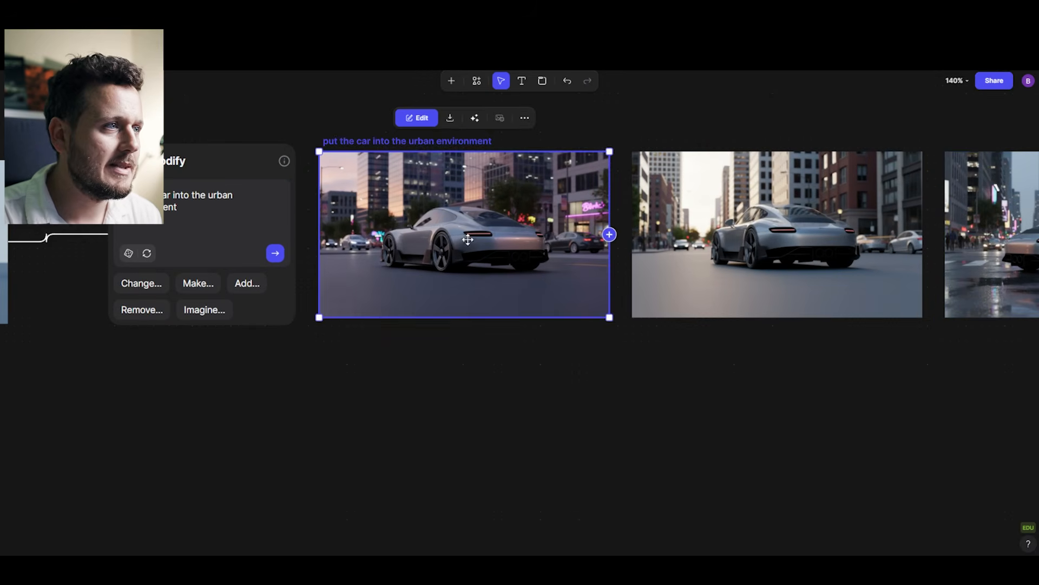
pyautogui.scroll(2, 450, 239)
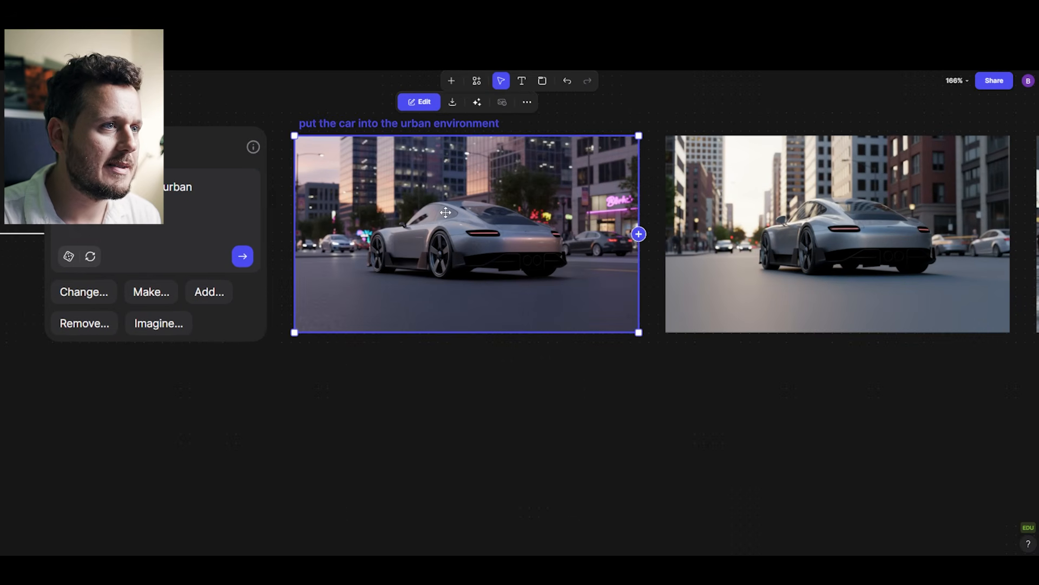
pyautogui.moveTo(639, 234); pyautogui.dragTo(572, 513)
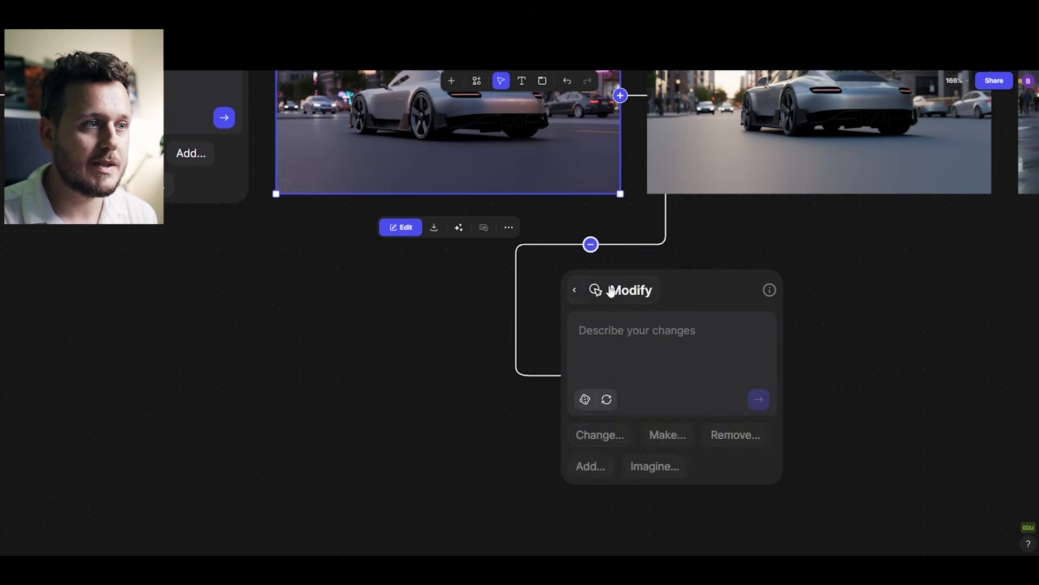
pyautogui.click(629, 334)
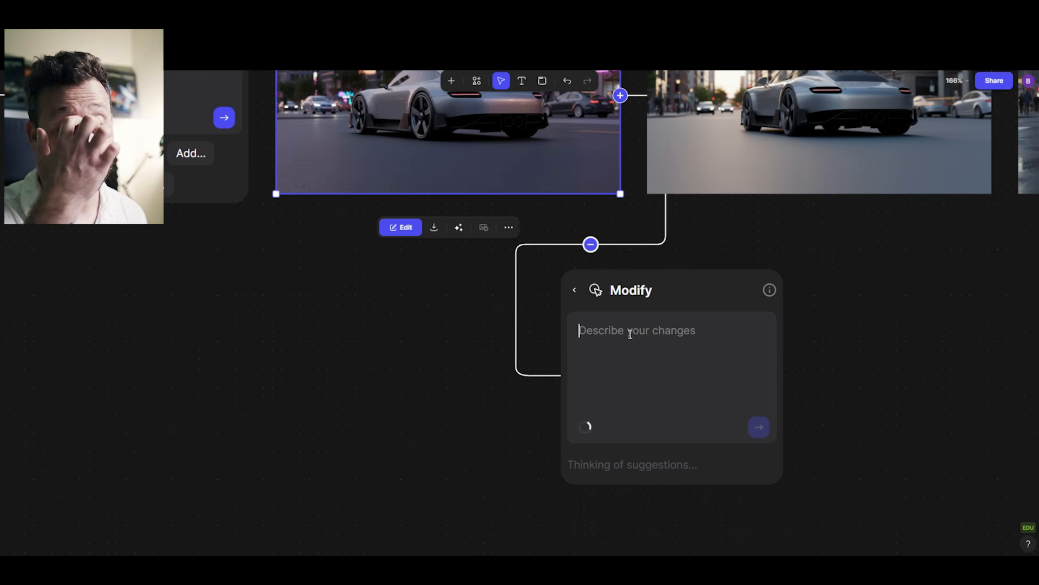
pyautogui.write('make the car')
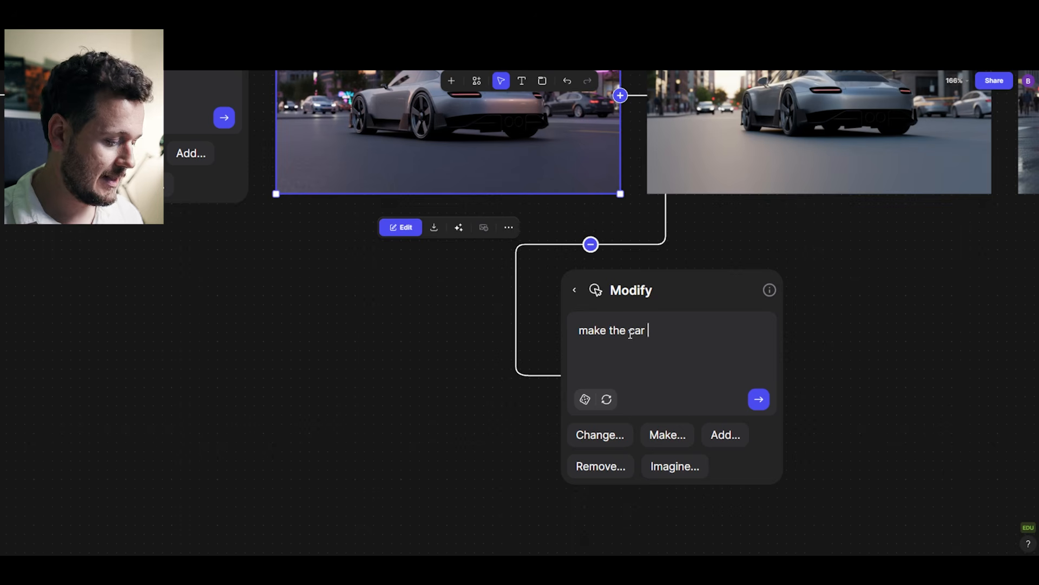
pyautogui.write('dark brown')
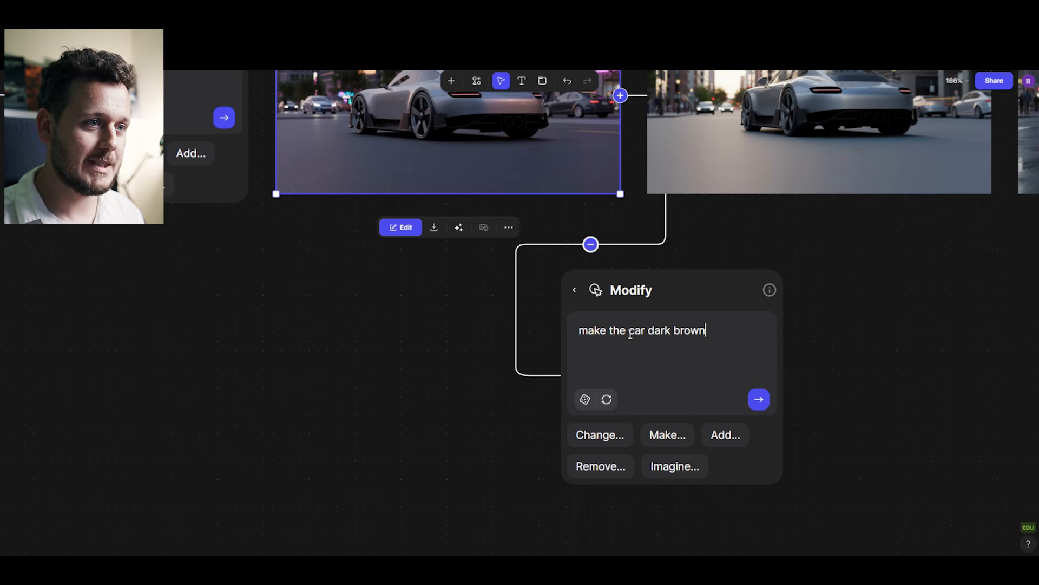
pyautogui.press('Return')
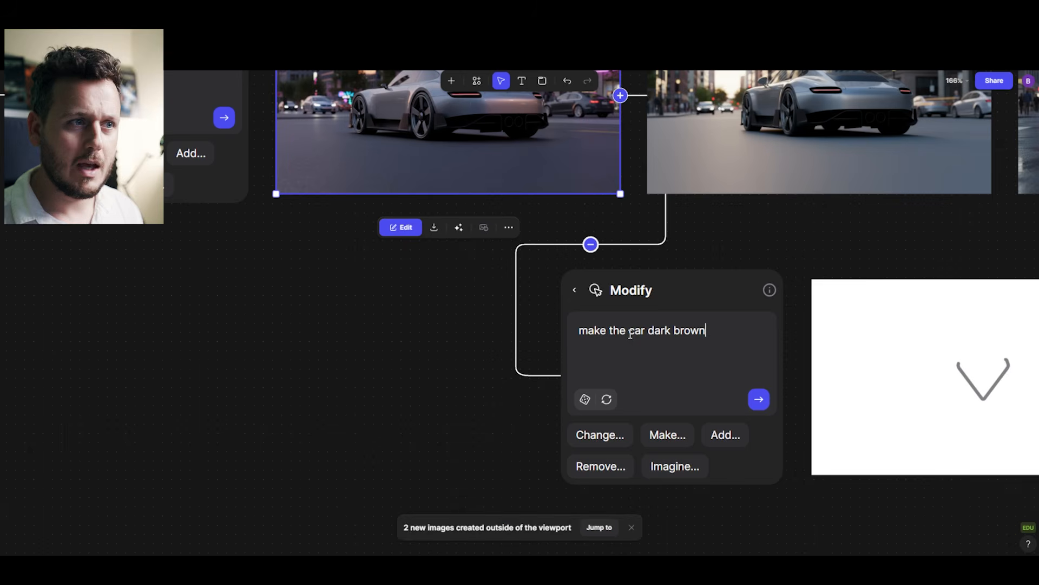
# Connect the bright city street image to the "make the car dark brown" Modify block as well and generate its variations.
pyautogui.scroll(-5, 796, 307)
pyautogui.scroll(-1, 796, 306)
pyautogui.moveTo(795, 307); pyautogui.dragTo(546, 300)
pyautogui.scroll(-1, 546, 300)
pyautogui.scroll(2, 538, 299)
pyautogui.moveTo(384, 306); pyautogui.dragTo(579, 307)
pyautogui.scroll(1, 577, 306)
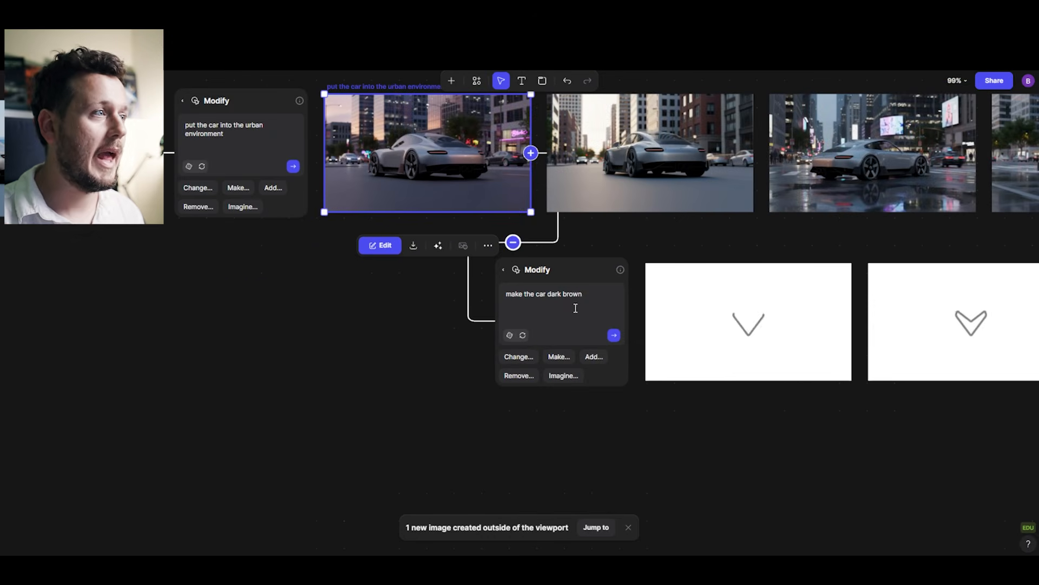
pyautogui.click(657, 176)
pyautogui.moveTo(754, 154); pyautogui.dragTo(503, 312)
pyautogui.click(614, 335)
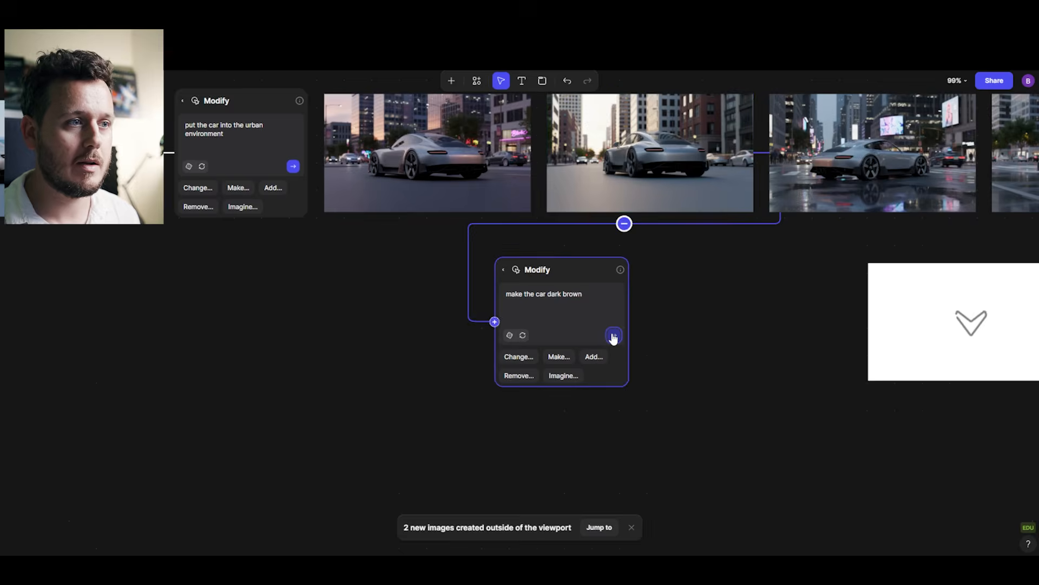
# Check the progress of the dark brown batch and review the chain from the original render through the urban images.
pyautogui.scroll(-3, 671, 341)
pyautogui.moveTo(817, 361); pyautogui.dragTo(478, 348)
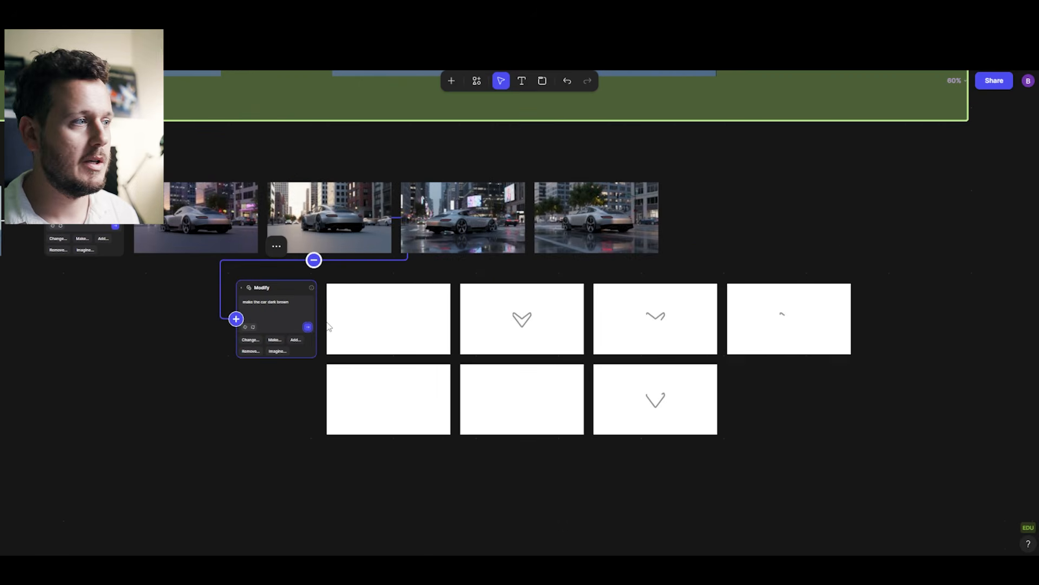
pyautogui.scroll(3, 364, 323)
pyautogui.moveTo(338, 318); pyautogui.dragTo(683, 334)
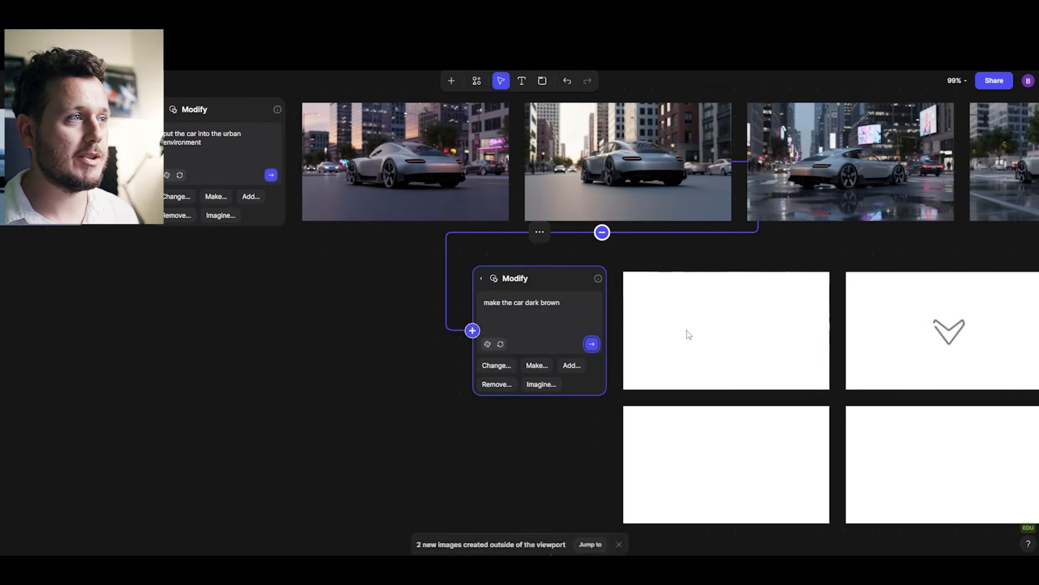
pyautogui.scroll(-2, 498, 307)
pyautogui.moveTo(493, 310); pyautogui.dragTo(808, 379)
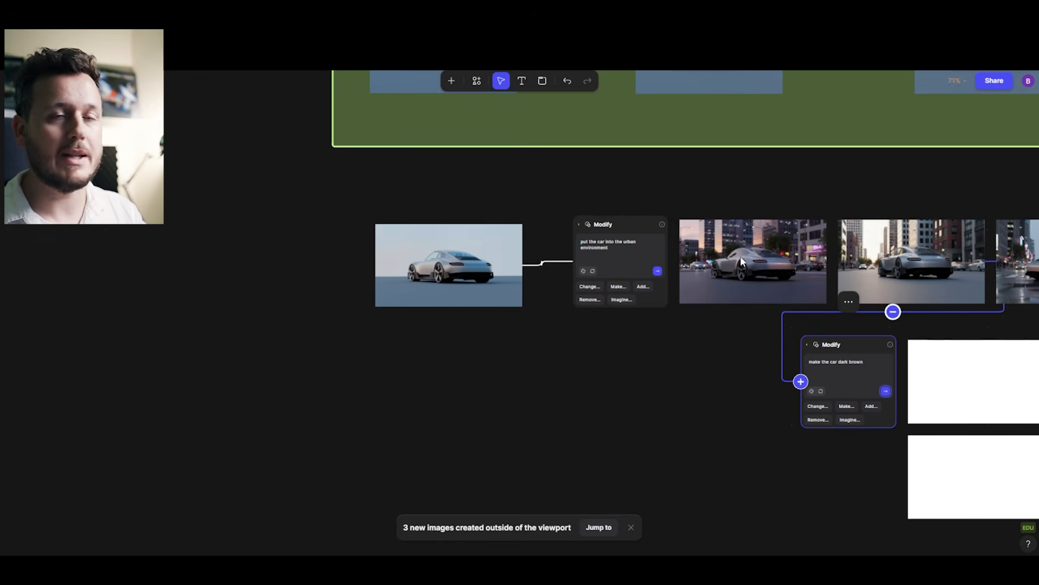
pyautogui.moveTo(774, 269); pyautogui.dragTo(571, 274)
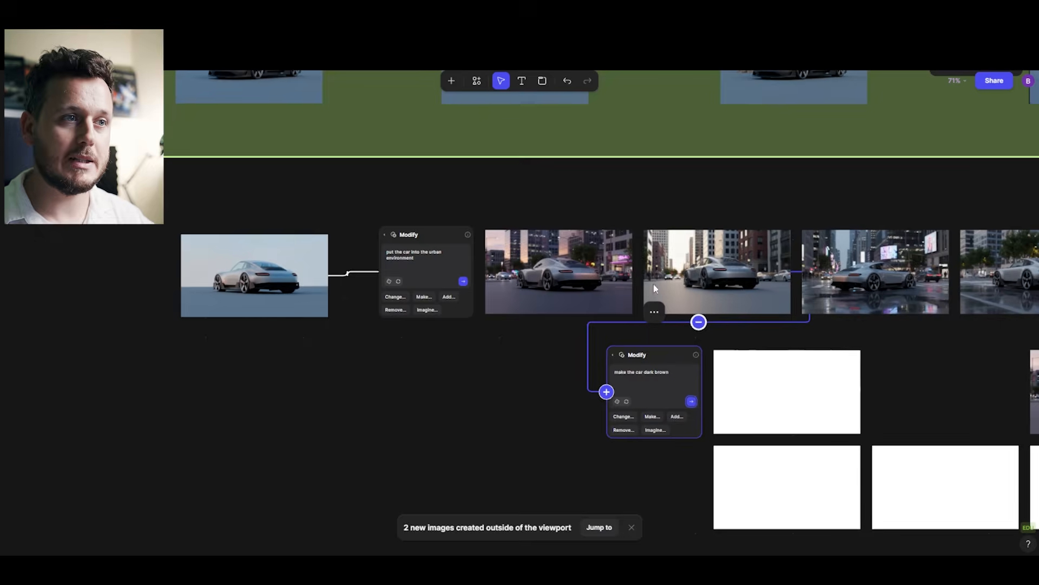
pyautogui.moveTo(654, 284); pyautogui.dragTo(537, 271)
# Examine the generated dark brown car images in the dusk and bright street scenes.
pyautogui.scroll(4, 823, 355)
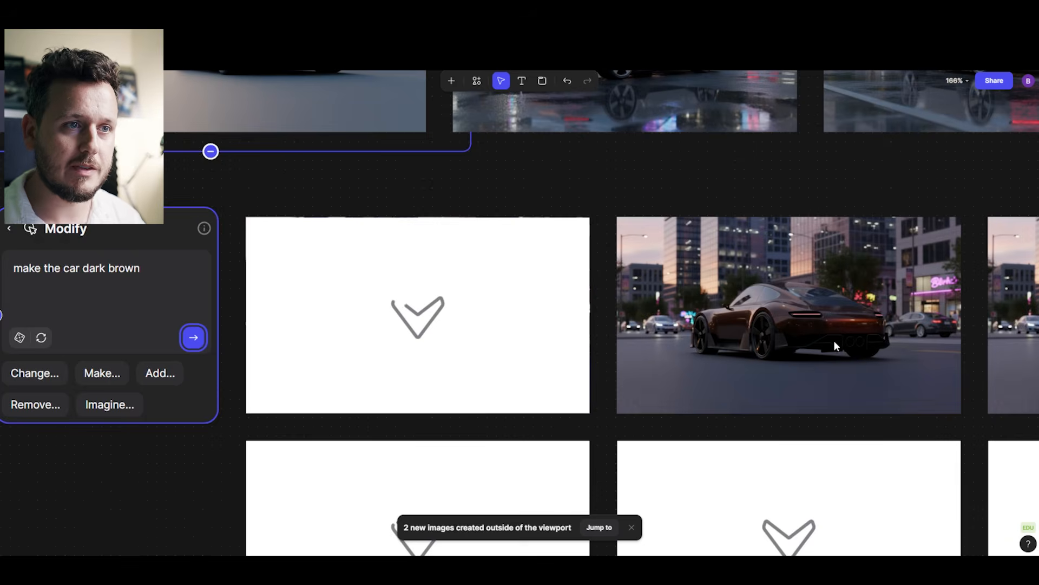
pyautogui.scroll(3, 830, 333)
pyautogui.scroll(-2, 828, 331)
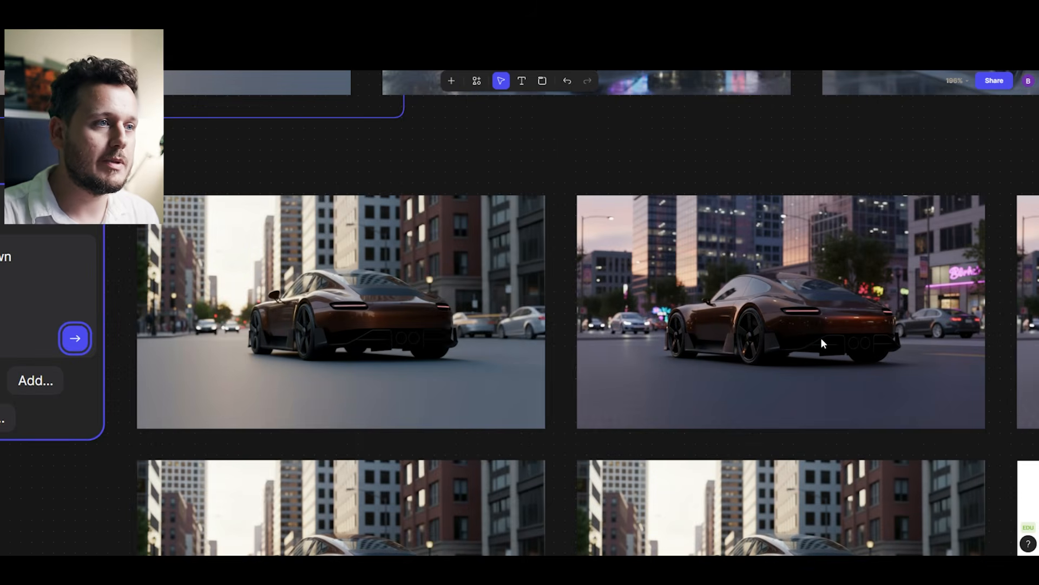
pyautogui.scroll(-1, 718, 323)
pyautogui.moveTo(525, 496); pyautogui.dragTo(547, 422)
pyautogui.scroll(-2, 661, 279)
pyautogui.moveTo(855, 297); pyautogui.dragTo(802, 285)
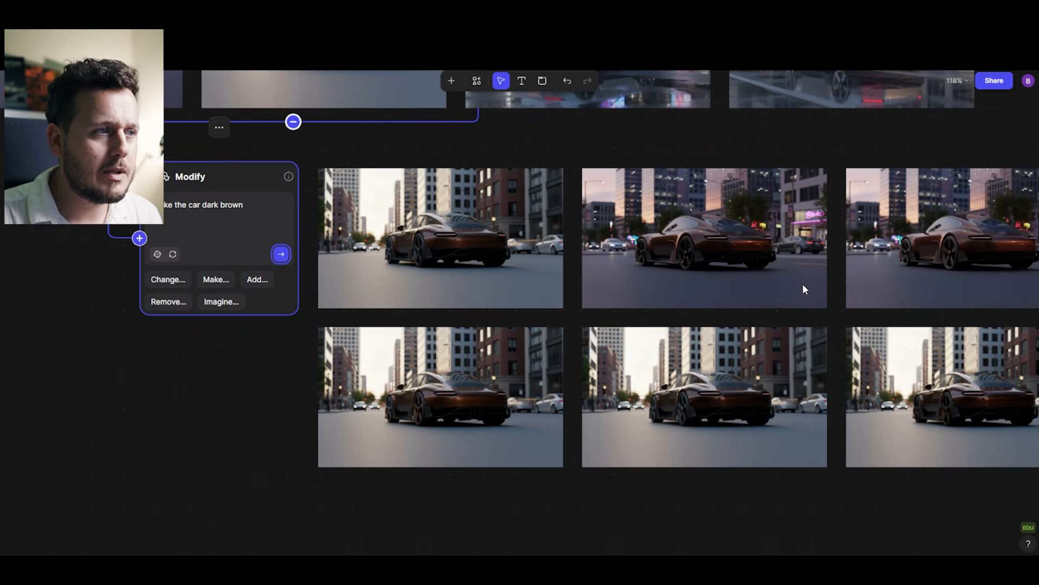
# Pull the first bright-street dark brown image out of the results grid and delete it.
pyautogui.scroll(-1, 509, 246)
pyautogui.scroll(2, 407, 242)
pyautogui.scroll(-2, 458, 241)
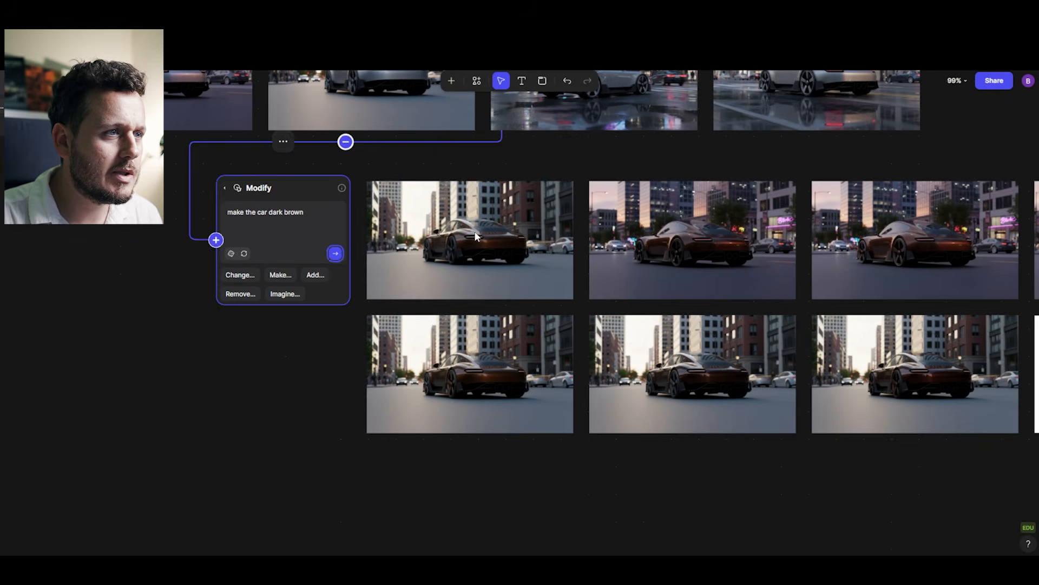
pyautogui.moveTo(524, 222); pyautogui.dragTo(287, 388)
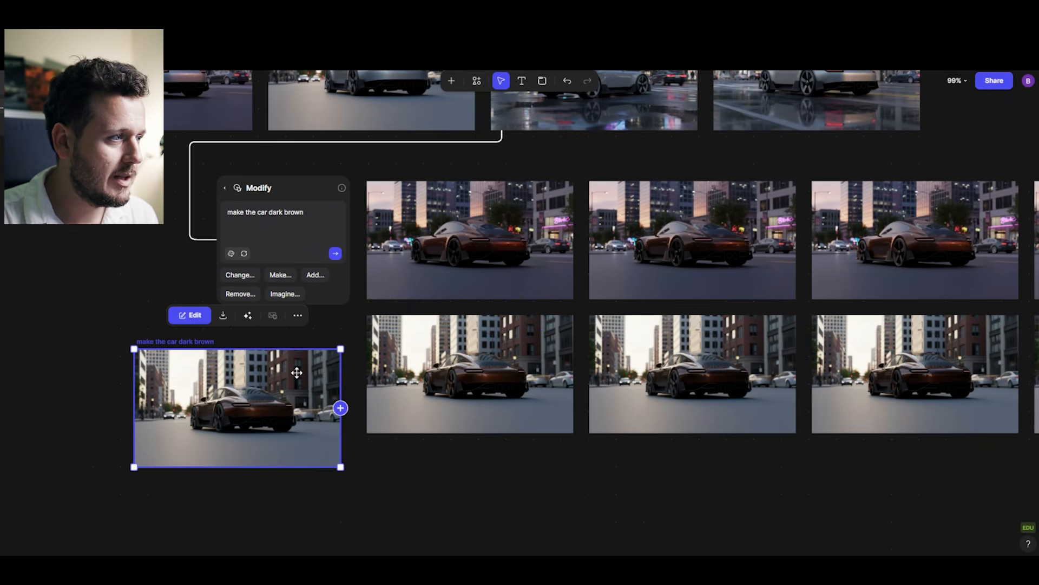
pyautogui.press('Delete')
# Compare the remaining dark brown dusk and bright street images across the results grid.
pyautogui.scroll(5, 742, 238)
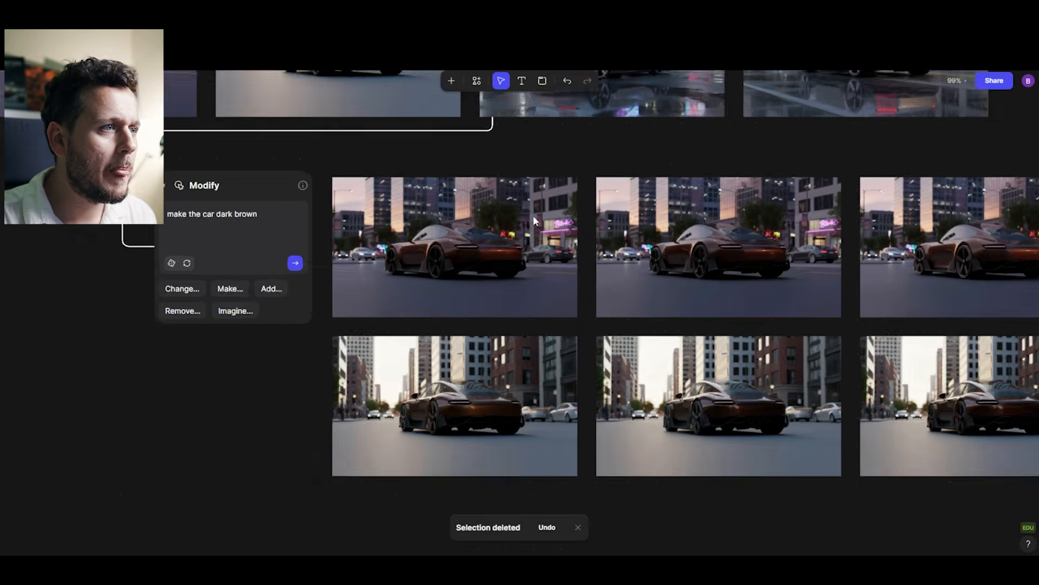
pyautogui.hscroll(3, 652, 262)
pyautogui.scroll(-3, 699, 271)
pyautogui.hscroll(-5, 670, 258)
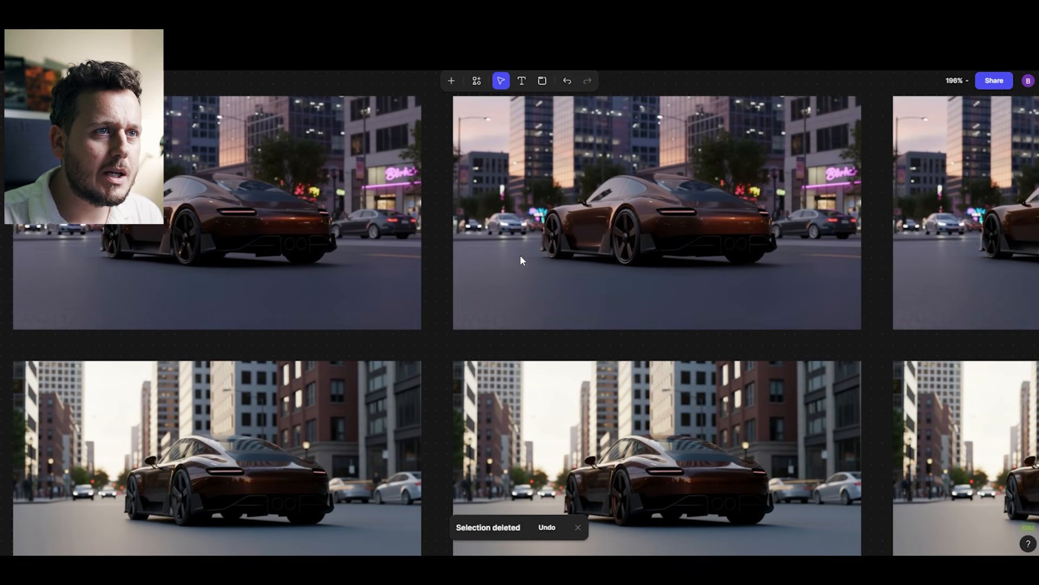
pyautogui.moveTo(927, 259); pyautogui.dragTo(489, 240)
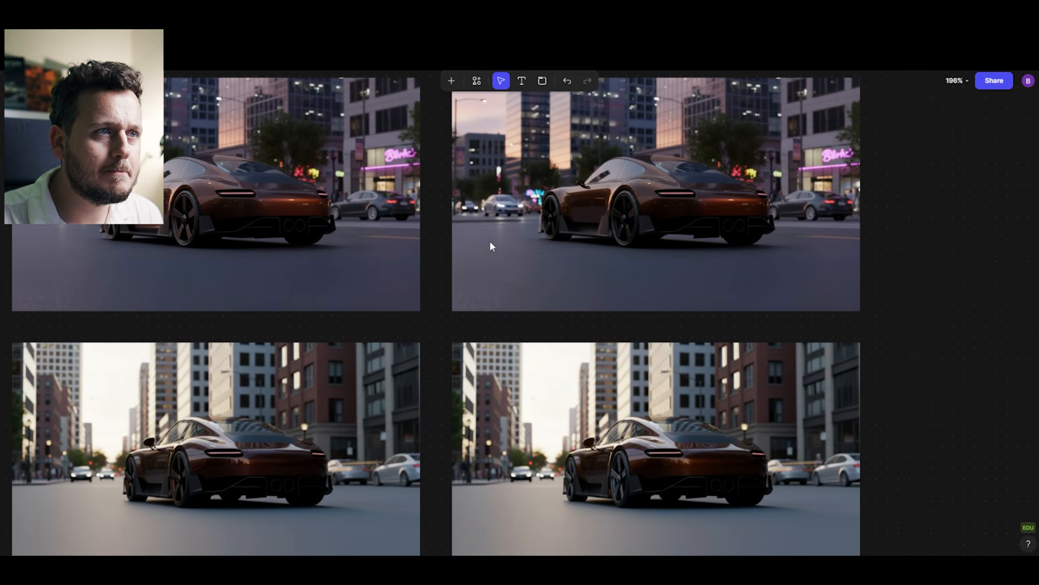
pyautogui.scroll(-2, 489, 247)
pyautogui.scroll(5, 385, 270)
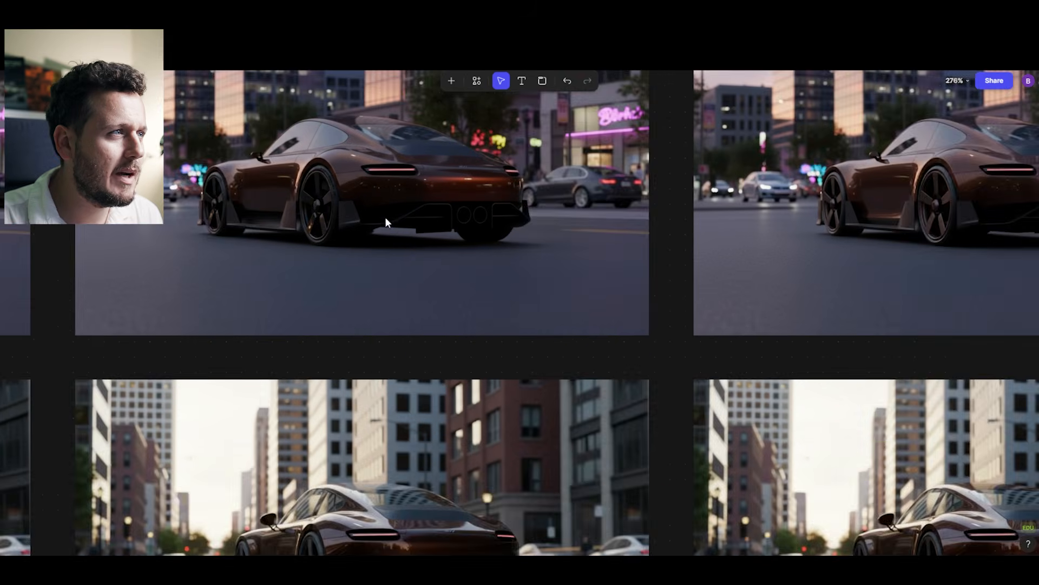
# Attach a new Modify block to the second dark brown dusk image and generate variations with "make the scene a bit lighter".
pyautogui.click(532, 297)
pyautogui.scroll(-5, 533, 297)
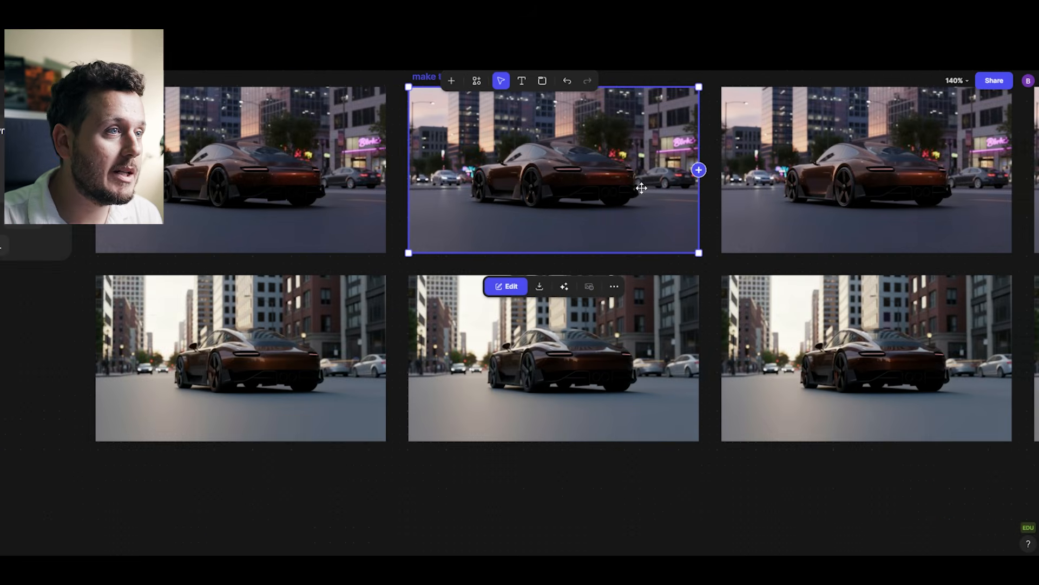
pyautogui.hscroll(-3, 739, 157)
pyautogui.moveTo(638, 234); pyautogui.dragTo(319, 514)
pyautogui.click(533, 298)
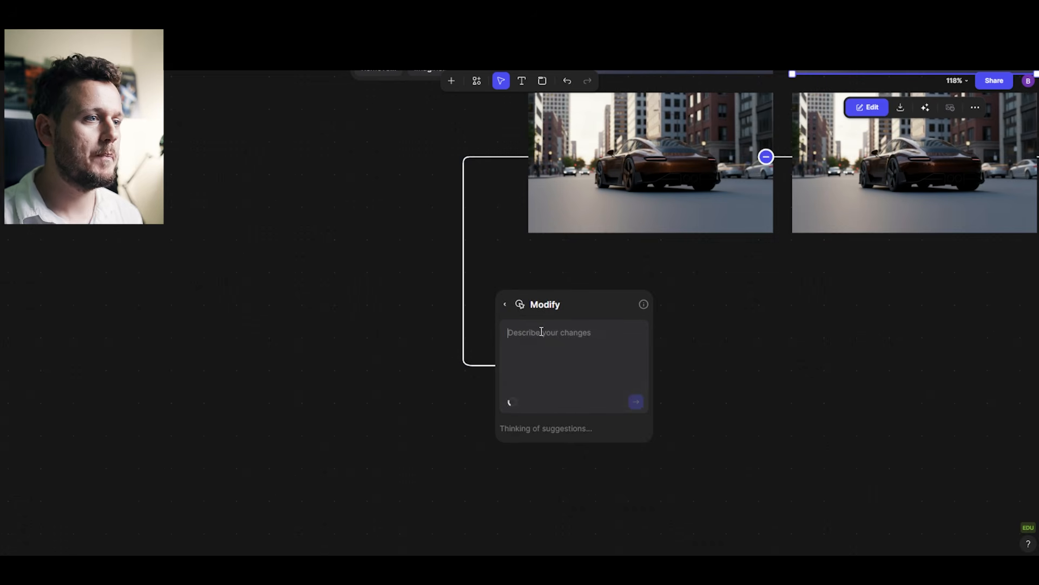
pyautogui.write('make the scene a bit ligh')
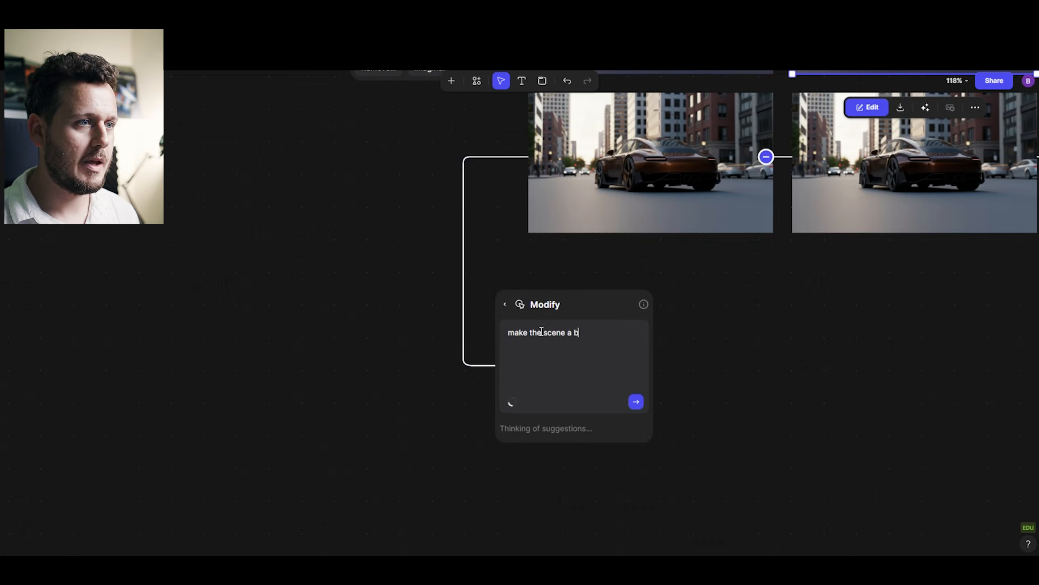
pyautogui.write('ter')
pyautogui.press('Return')
# Replace the lighter-scene prompt with "make it early morning" and generate another batch of images.
pyautogui.scroll(-2, 619, 296)
pyautogui.moveTo(739, 217); pyautogui.dragTo(574, 367)
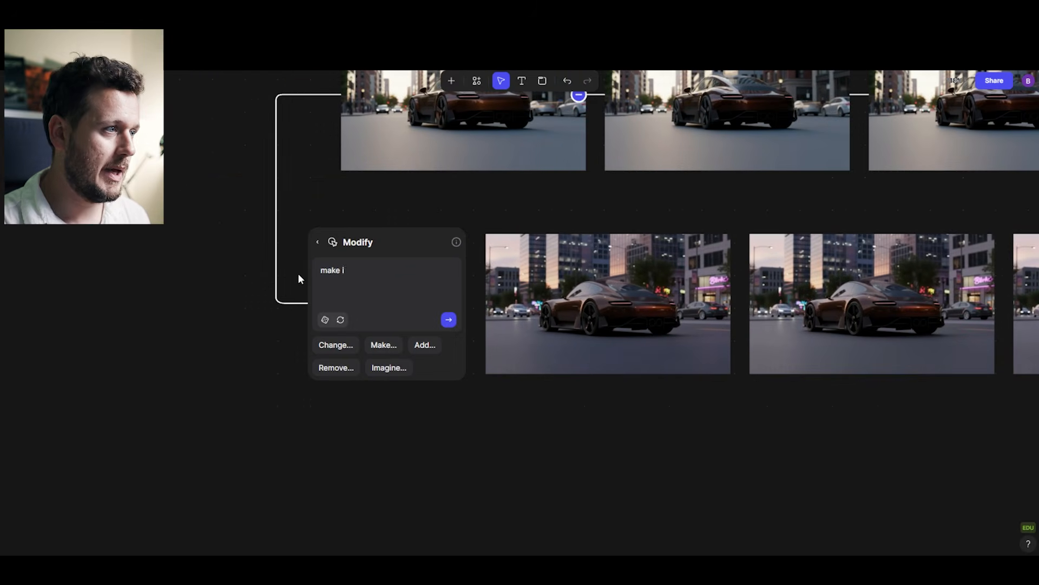
pyautogui.write('t early morning')
pyautogui.press('Return')
# Change the early-morning prompt to "make it sunshine" and generate another batch of images.
pyautogui.moveTo(429, 280); pyautogui.dragTo(341, 279)
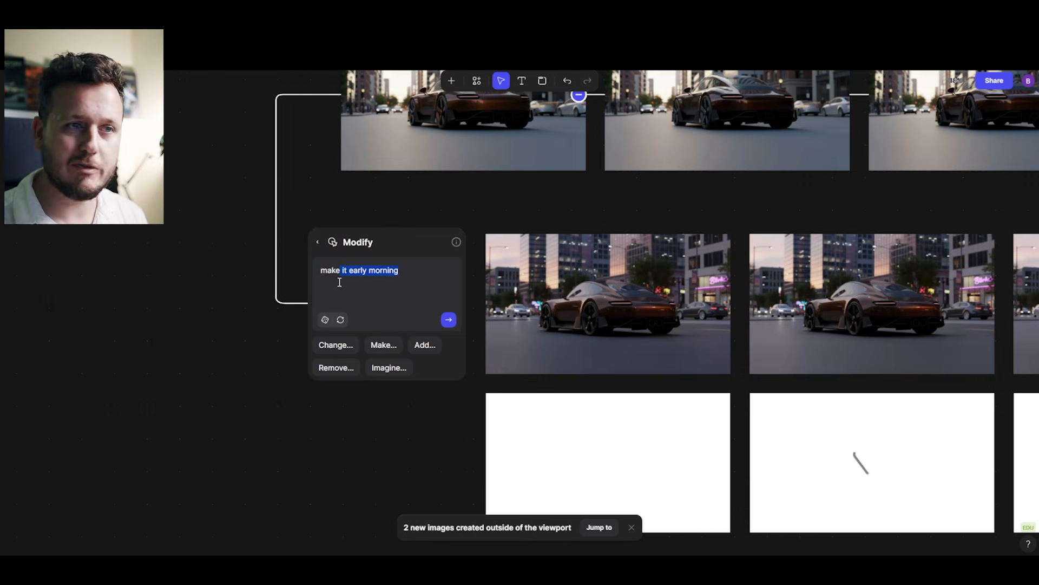
pyautogui.click(420, 273)
pyautogui.moveTo(421, 273); pyautogui.dragTo(350, 280)
pyautogui.write('sundshine')
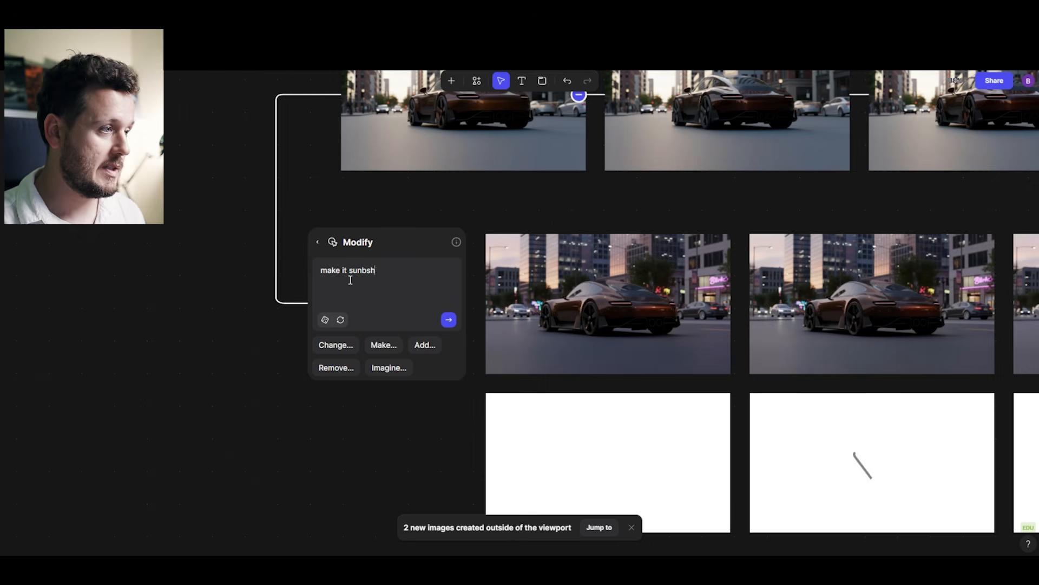
pyautogui.press('BackSpace')
pyautogui.press('BackSpace')
pyautogui.press('BackSpace')
pyautogui.press('BackSpace')
pyautogui.press('BackSpace')
pyautogui.press('BackSpace')
pyautogui.write('shiene')
pyautogui.press('BackSpace')
pyautogui.press('BackSpace')
pyautogui.press('BackSpace')
pyautogui.write('ne')
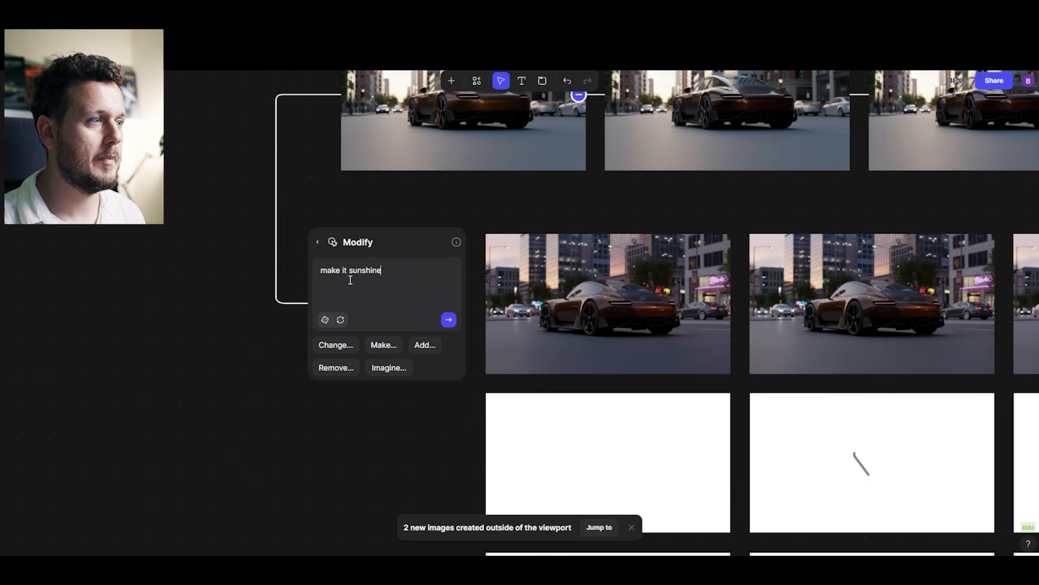
# Change the sunshine prompt to "make it blue sky" and generate another batch of images.
pyautogui.press('BackSpace')
pyautogui.press('BackSpace')
pyautogui.press('BackSpace')
pyautogui.press('BackSpace')
pyautogui.press('BackSpace')
pyautogui.press('BackSpace')
pyautogui.press('BackSpace')
pyautogui.press('BackSpace')
pyautogui.write('blue sky')
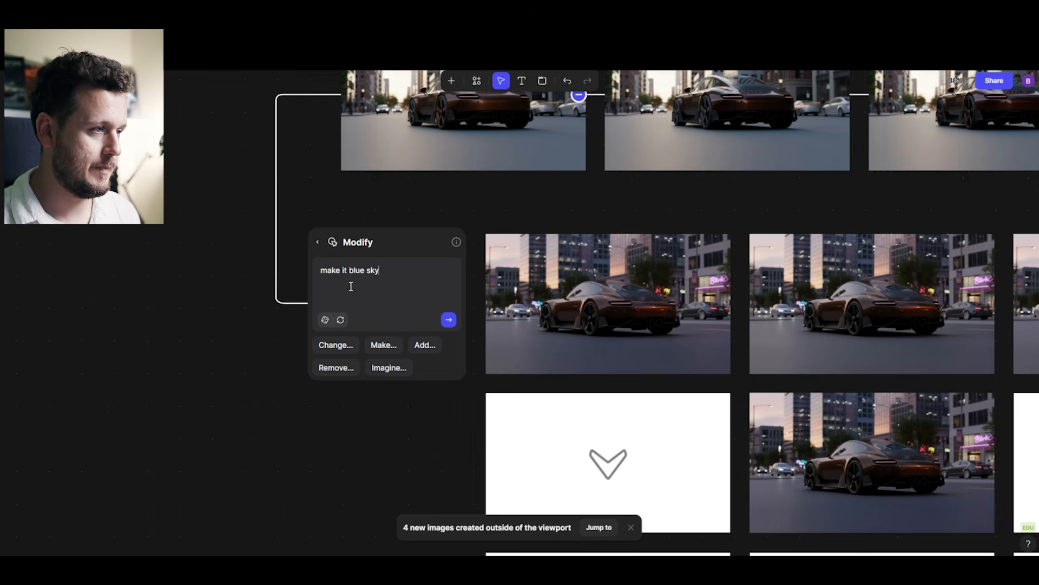
# Compare the sunshine variations along their results row, examining the car's reflections, shadows and street lighting up close.
pyautogui.scroll(-3, 738, 295)
pyautogui.scroll(2, 738, 294)
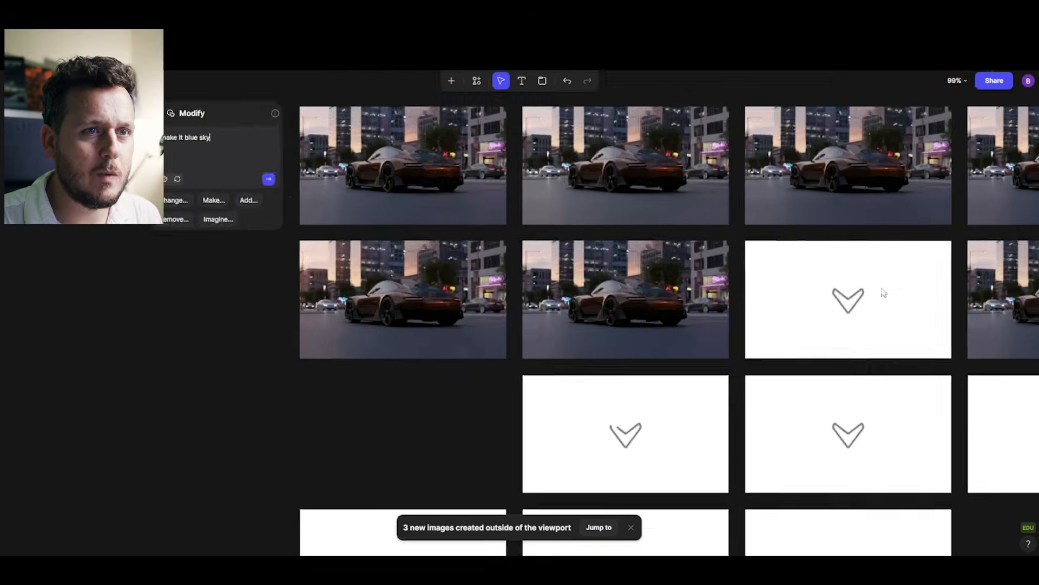
pyautogui.scroll(3, 652, 262)
pyautogui.scroll(-3, 651, 262)
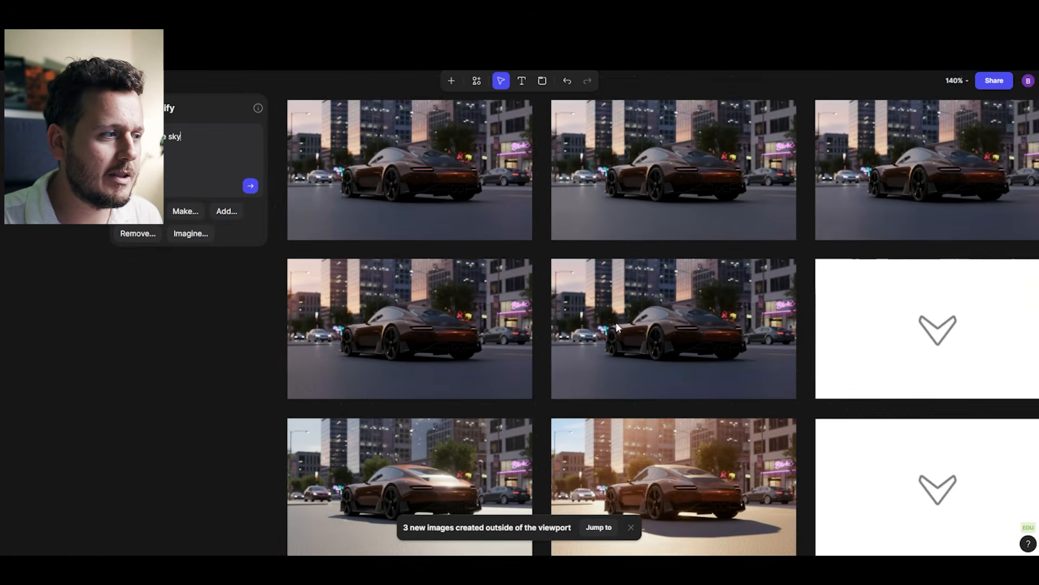
pyautogui.scroll(-1, 548, 323)
pyautogui.scroll(3, 533, 330)
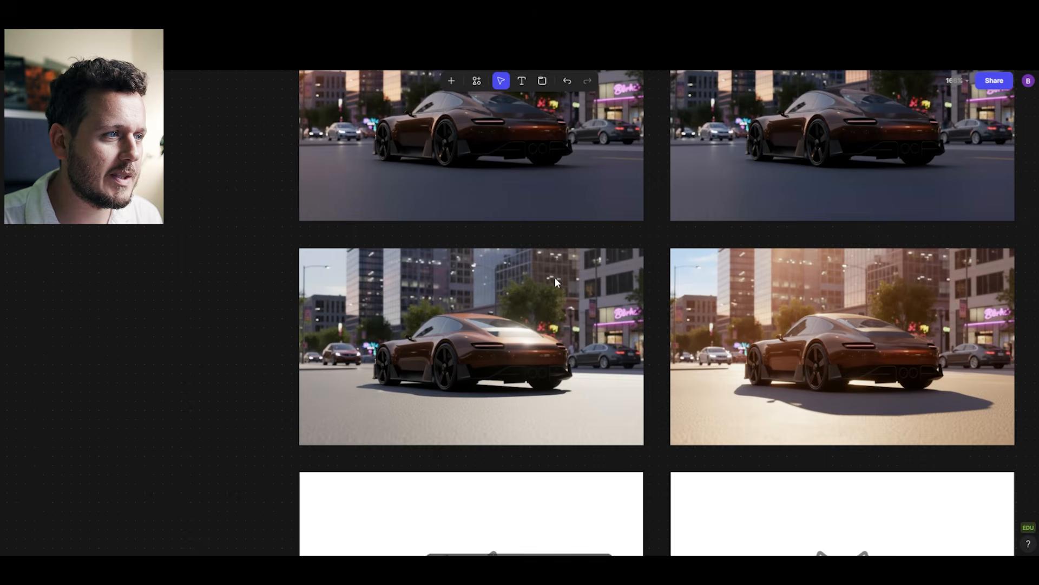
pyautogui.hscroll(6, 547, 287)
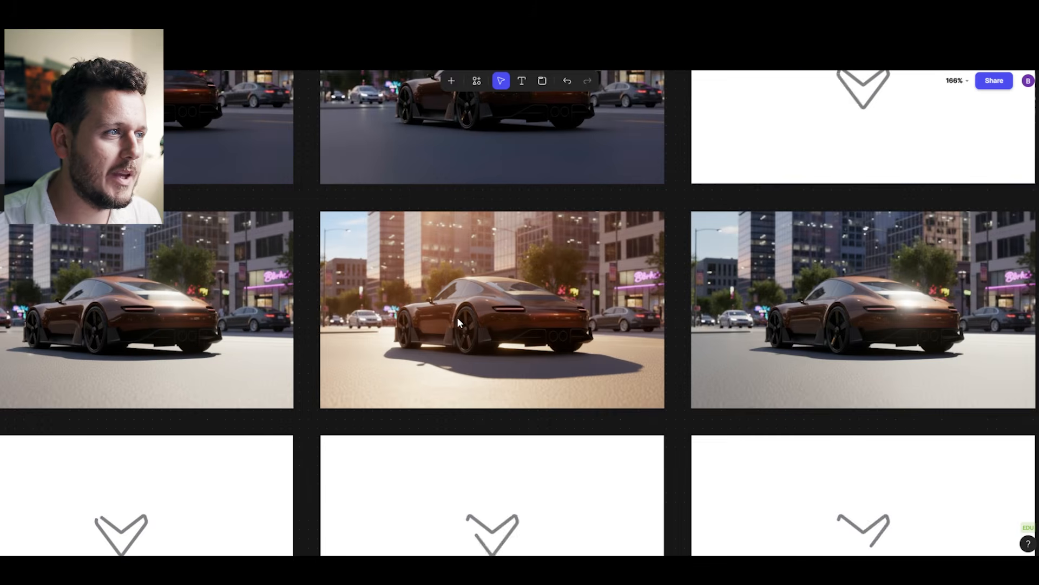
pyautogui.scroll(3, 457, 317)
pyautogui.scroll(-3, 518, 293)
pyautogui.hscroll(-2, 796, 306)
pyautogui.hscroll(5, 470, 314)
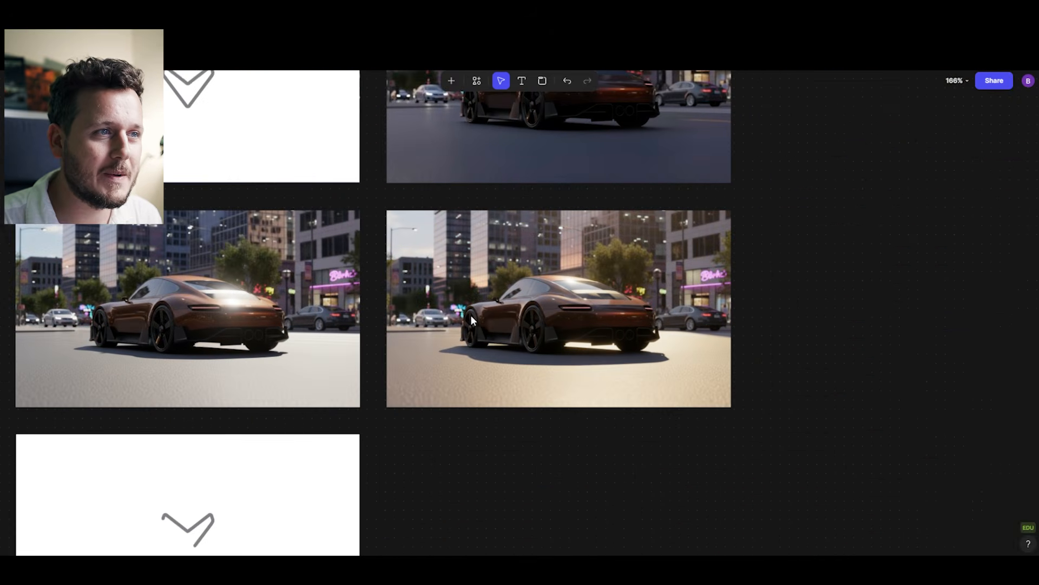
pyautogui.scroll(3, 551, 304)
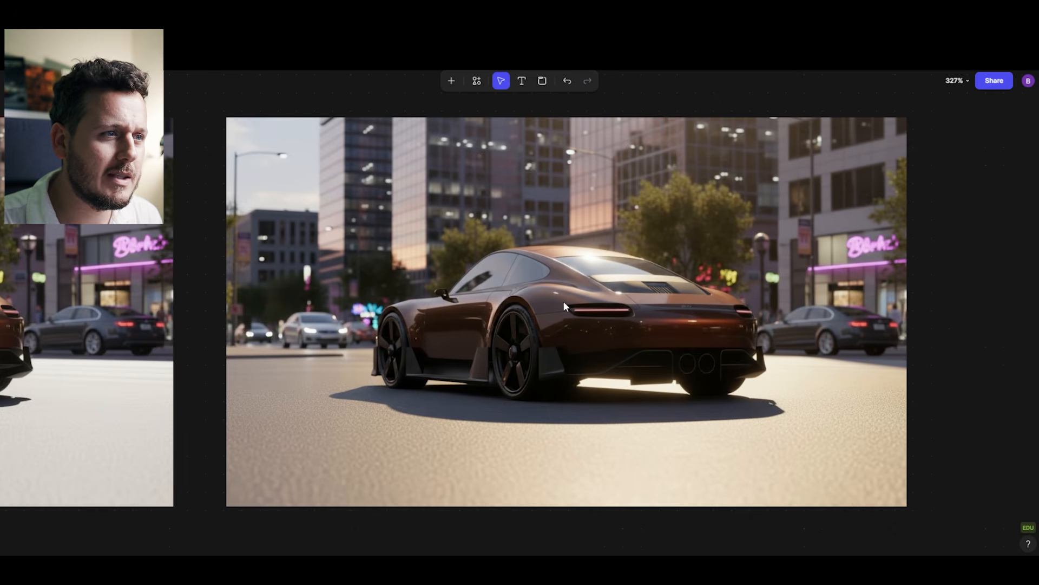
pyautogui.scroll(-1, 563, 297)
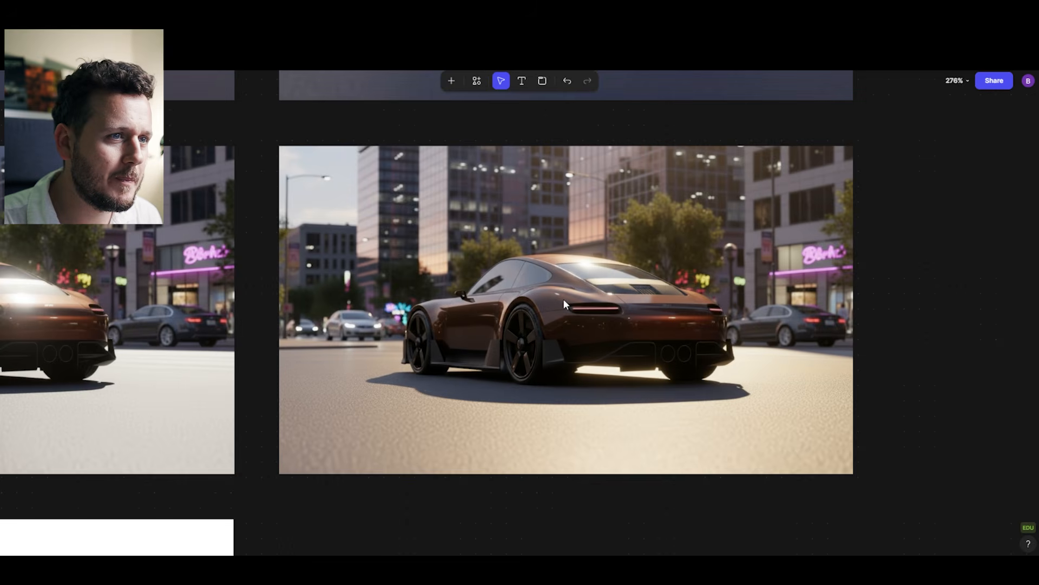
pyautogui.scroll(-3, 563, 298)
pyautogui.scroll(-1, 509, 289)
pyautogui.moveTo(488, 309); pyautogui.dragTo(705, 349)
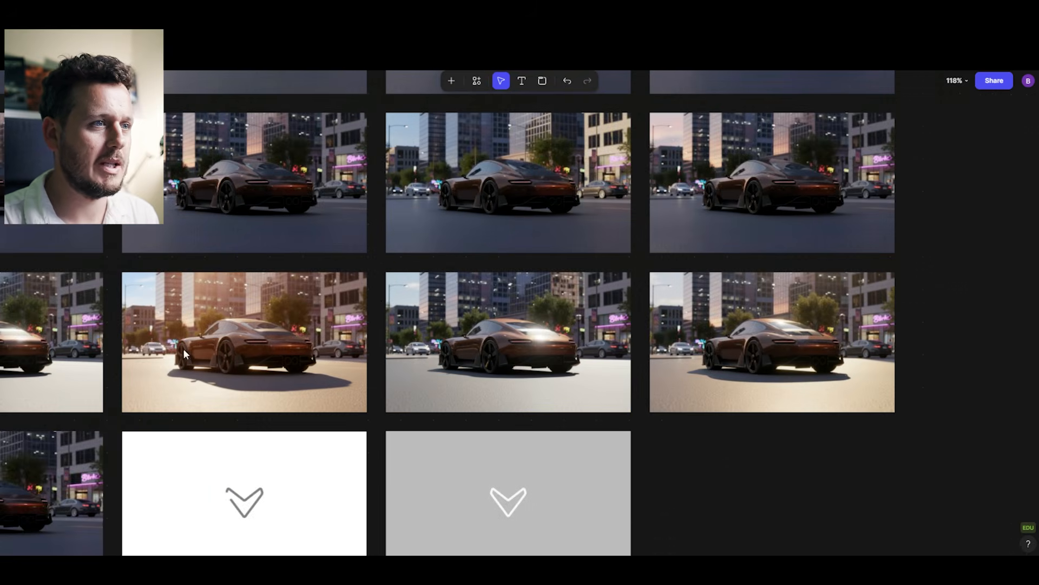
# Examine the first blue-sky variation of the brown car below the sunshine images.
pyautogui.moveTo(182, 353); pyautogui.dragTo(614, 225)
pyautogui.scroll(4, 301, 349)
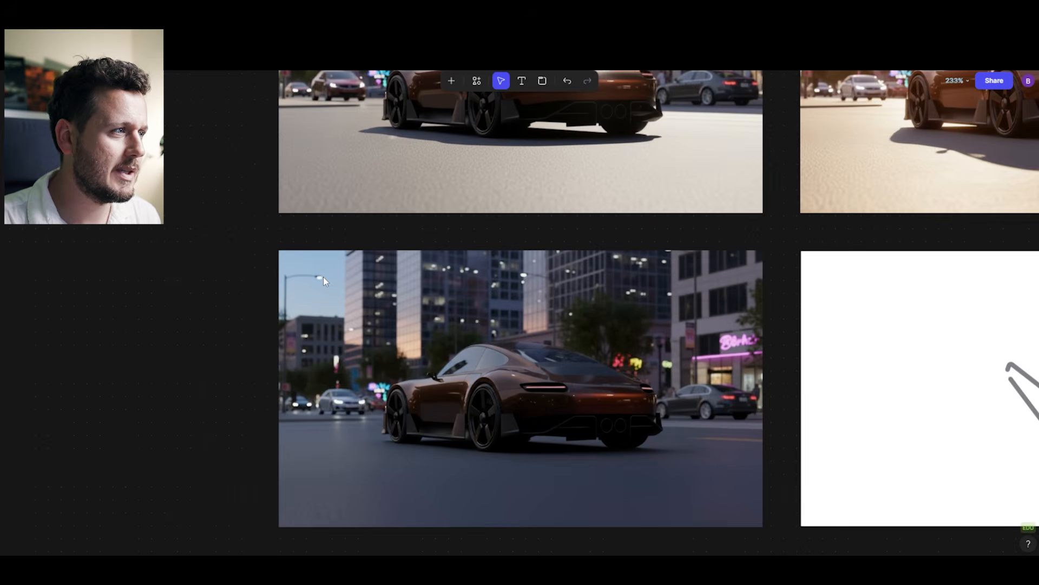
pyautogui.scroll(-2, 758, 320)
pyautogui.moveTo(763, 207); pyautogui.dragTo(675, 354)
pyautogui.scroll(6, 675, 355)
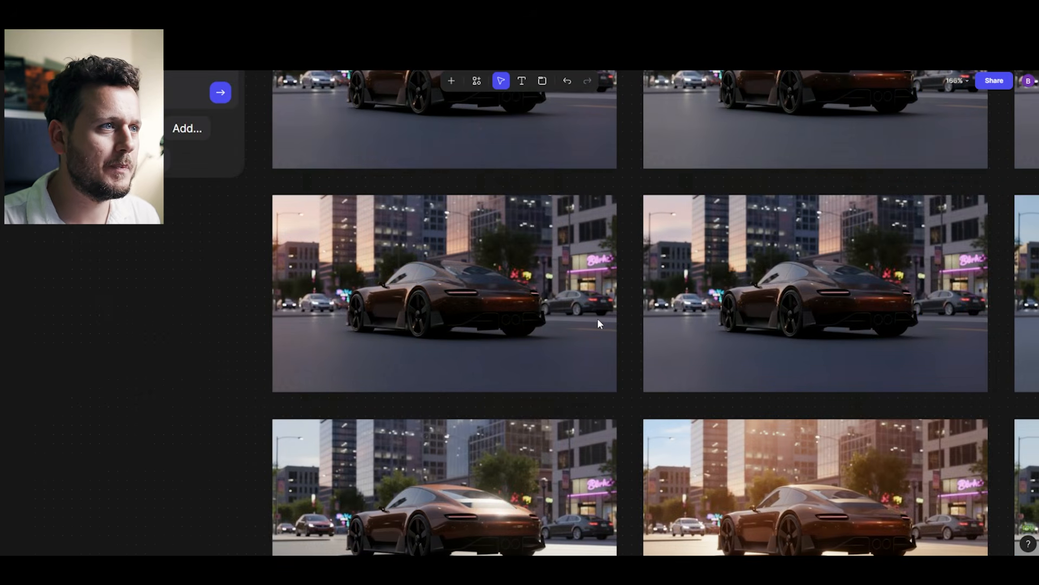
# Replace the blue-sky prompt with "add a street light next to the car, reflects on the surface" and generate another batch of images.
pyautogui.scroll(-1, 612, 317)
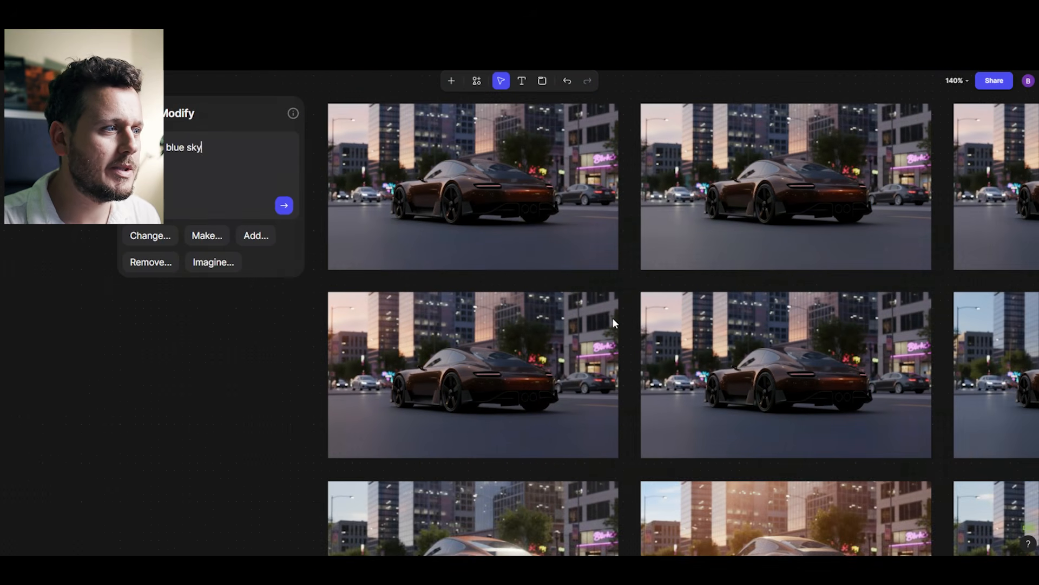
pyautogui.hscroll(-4, 612, 318)
pyautogui.scroll(2, 613, 317)
pyautogui.moveTo(453, 224); pyautogui.dragTo(347, 233)
pyautogui.write('add ')
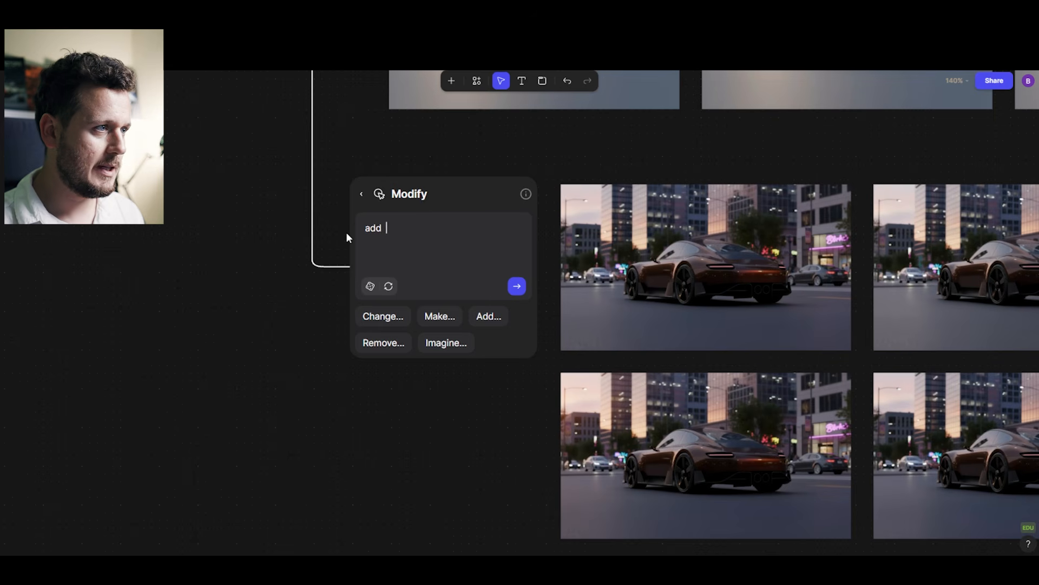
pyautogui.write('a street light ne')
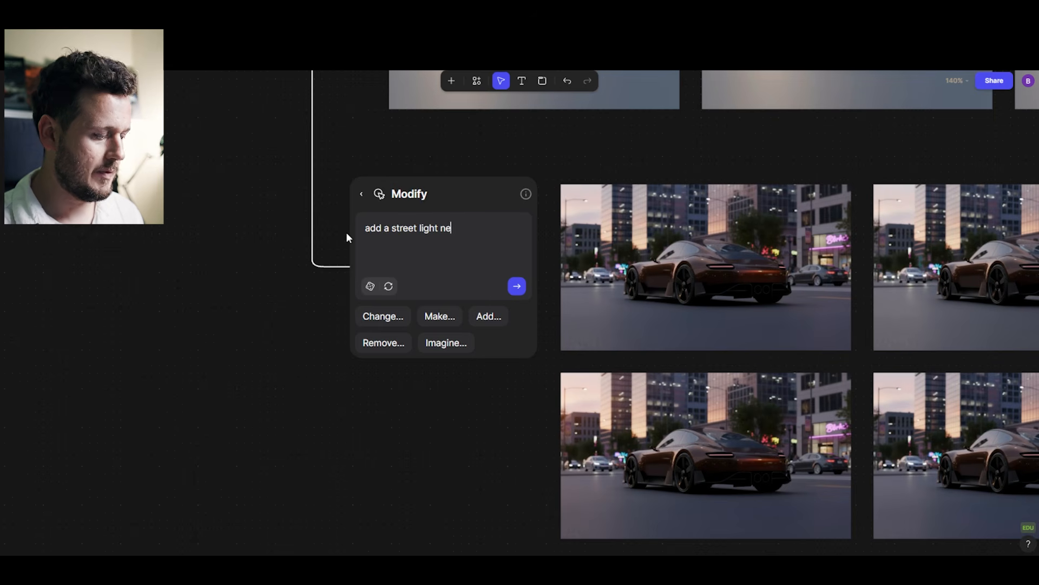
pyautogui.write('xt to the car, reflex')
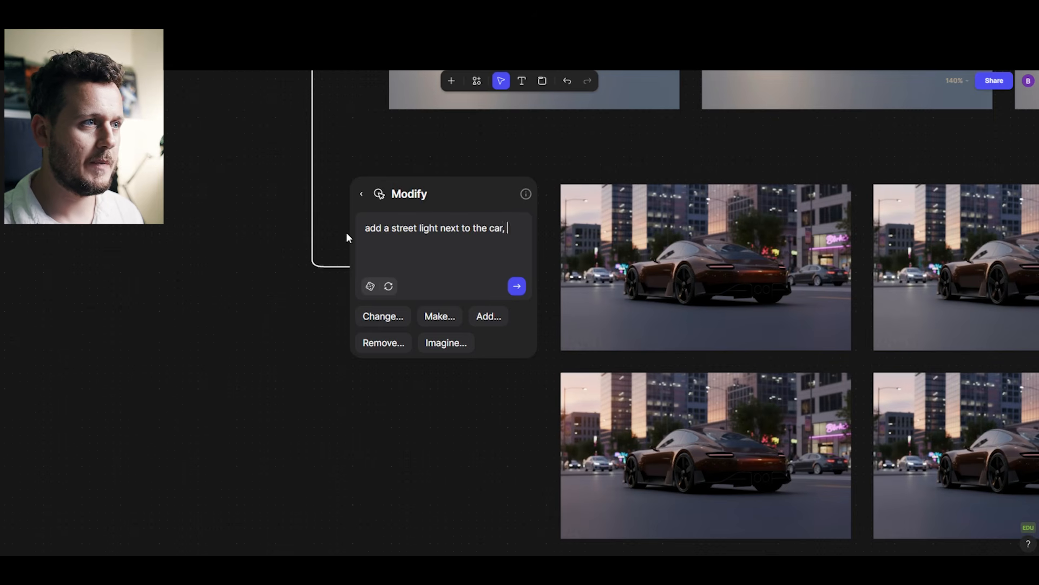
pyautogui.write('ion')
pyautogui.press('BackSpace')
pyautogui.press('BackSpace')
pyautogui.press('BackSpace')
pyautogui.press('BackSpace')
pyautogui.write('cts on the surface')
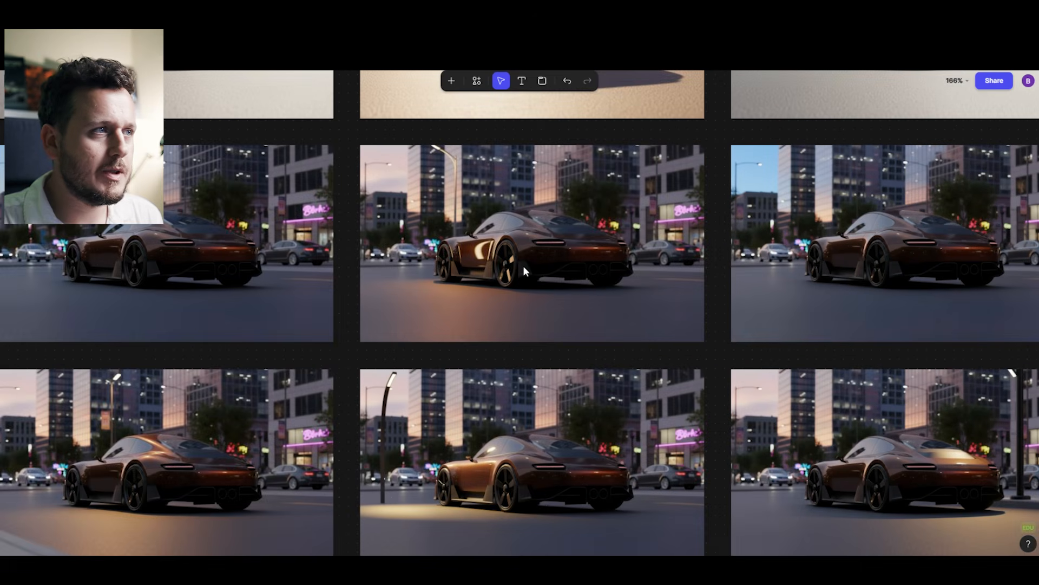
# Compare the street-light variations, examining each lamp's position and its light on the car body and road.
pyautogui.scroll(3, 523, 265)
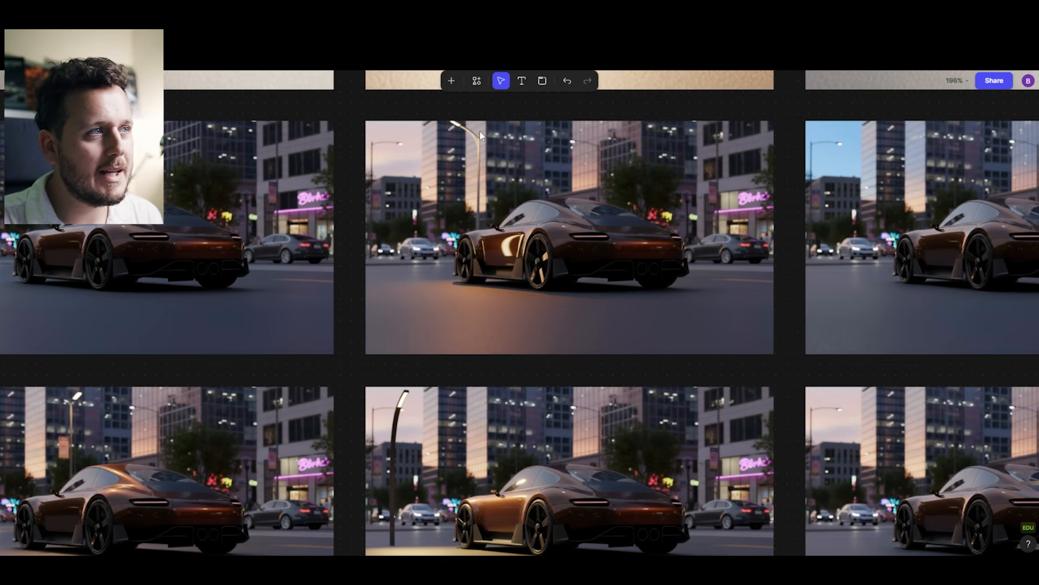
pyautogui.scroll(-2, 484, 217)
pyautogui.scroll(5, 489, 291)
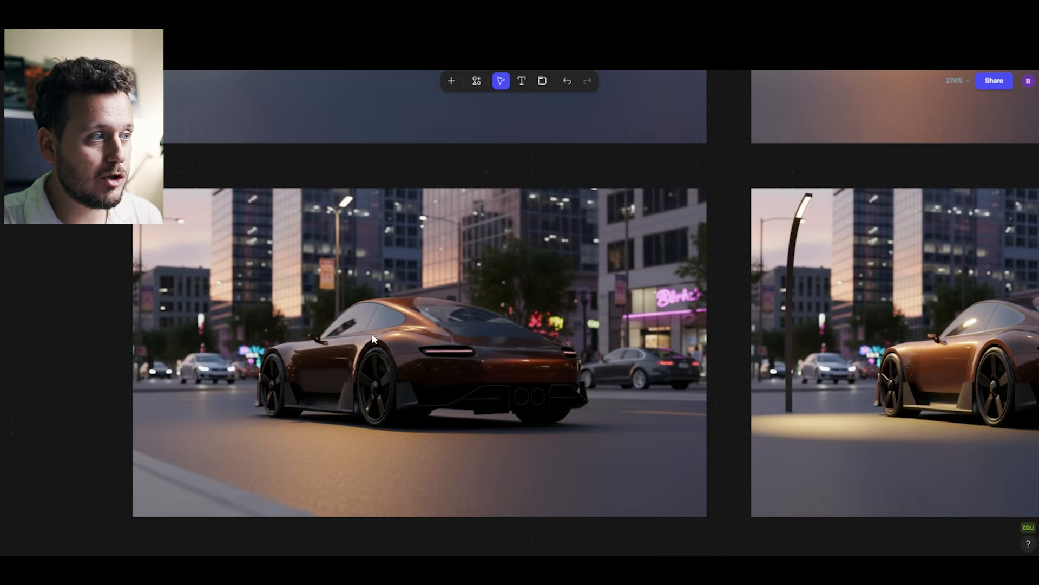
pyautogui.scroll(-4, 493, 326)
pyautogui.scroll(4, 615, 294)
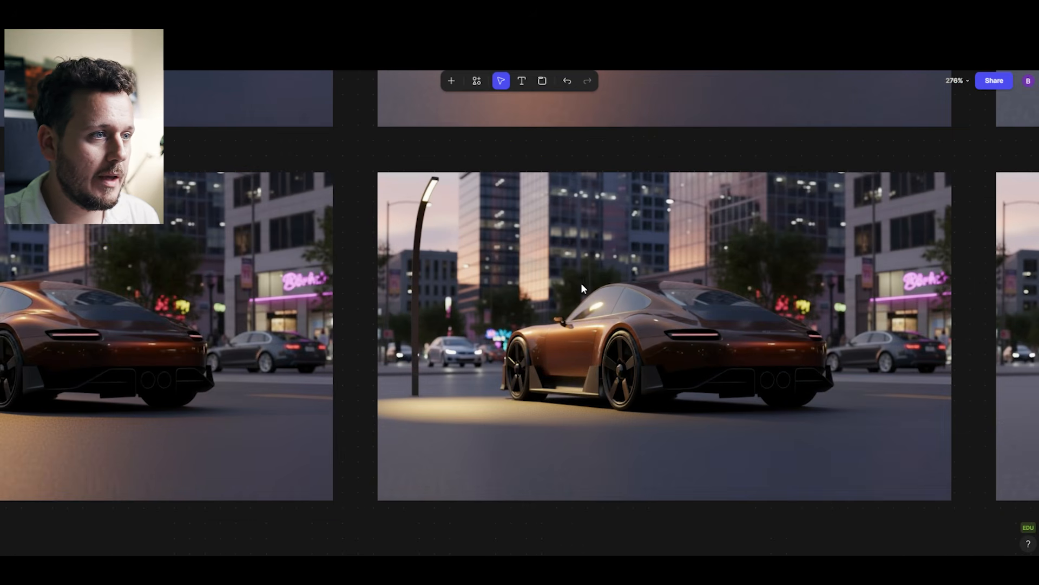
pyautogui.scroll(-2, 788, 325)
pyautogui.moveTo(787, 324); pyautogui.dragTo(448, 305)
pyautogui.moveTo(1014, 319); pyautogui.dragTo(503, 325)
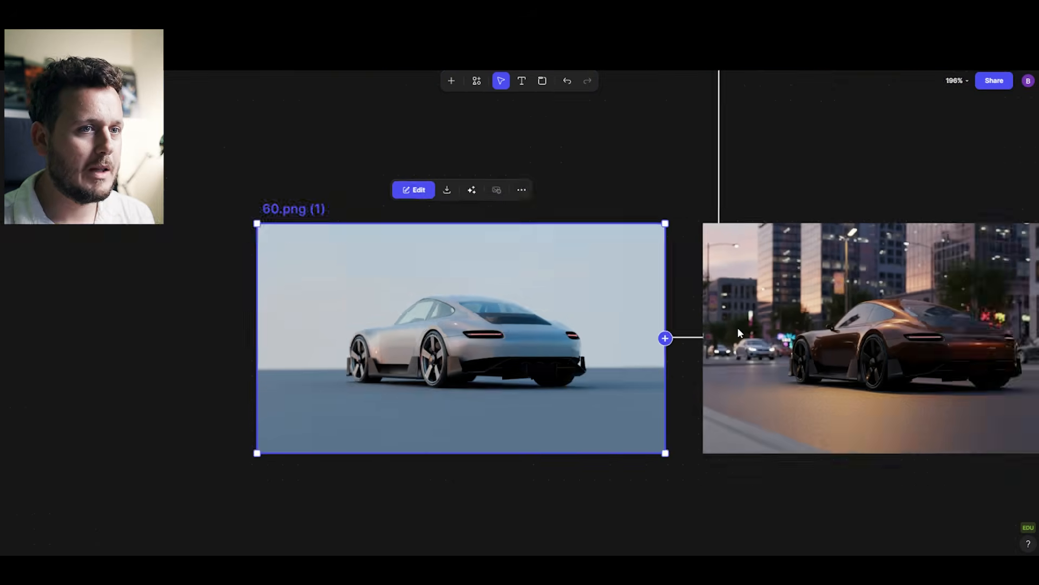
# Move the brown car image with the street light closer to the original silver car render for a side-by-side comparison.
pyautogui.scroll(5, 738, 327)
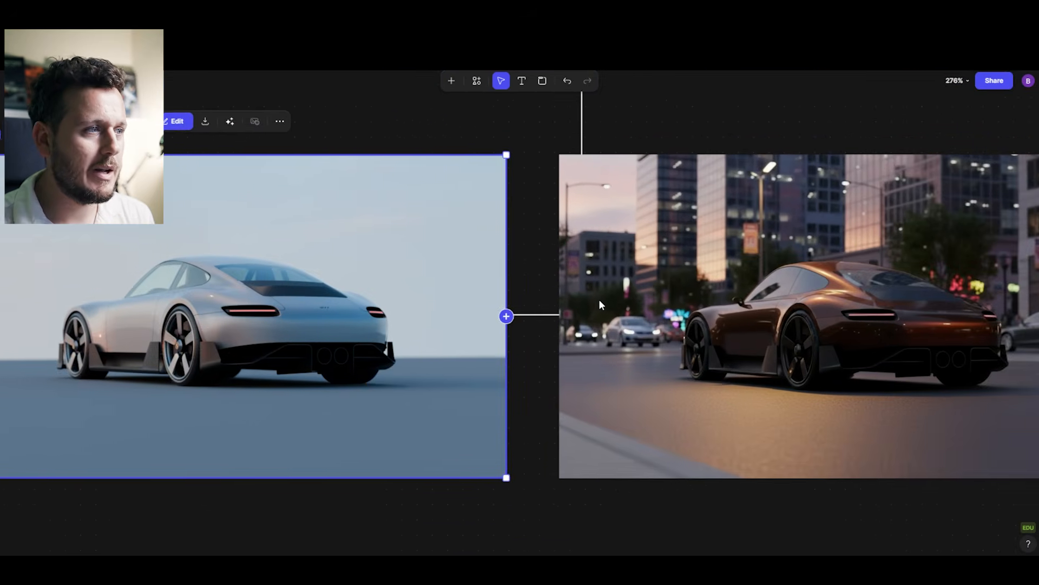
pyautogui.scroll(-1, 606, 289)
pyautogui.moveTo(612, 288); pyautogui.dragTo(588, 291)
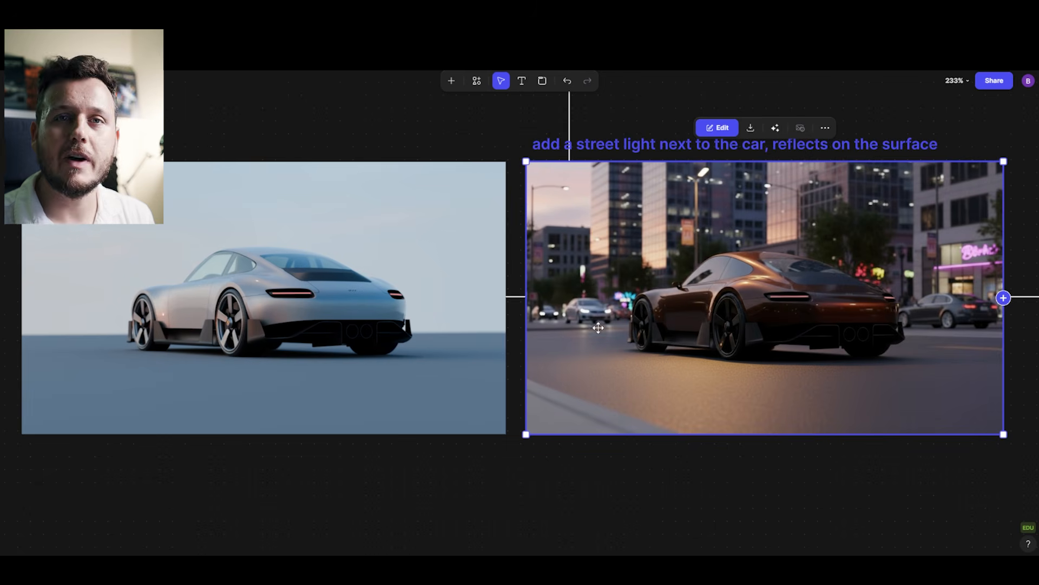